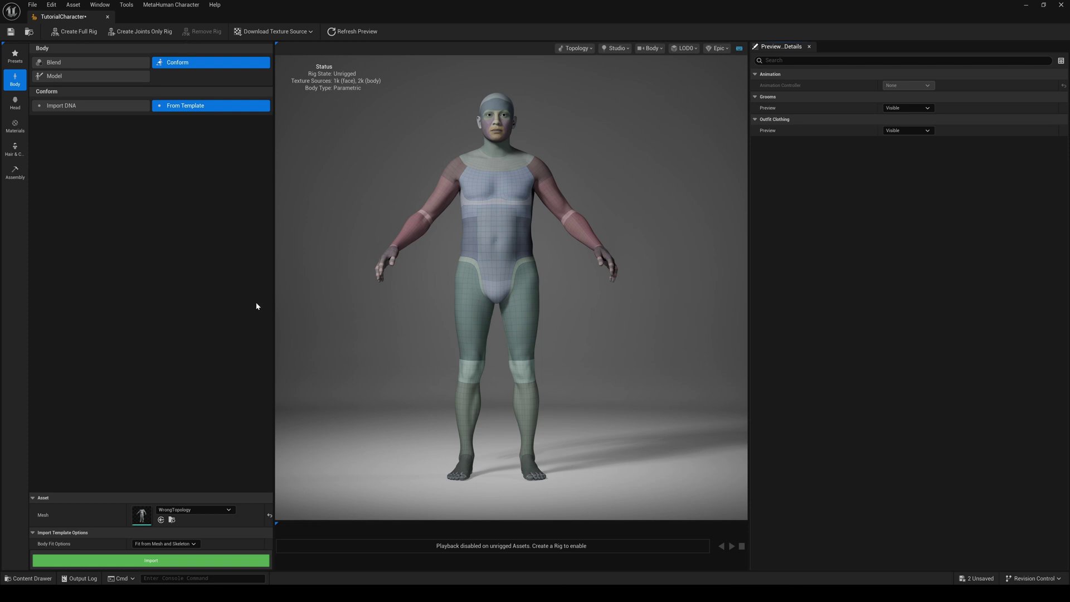
Step: Import the body from the WrongTopology template and orbit to inspect the jagged result
left_click(147, 561)
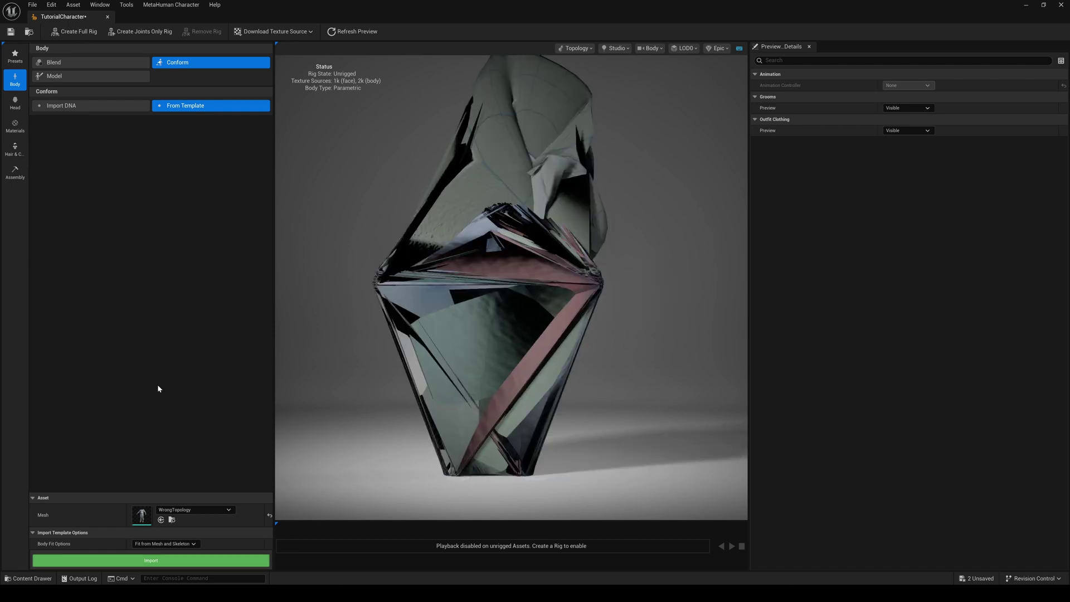
left_click_drag(351, 340, 355, 413)
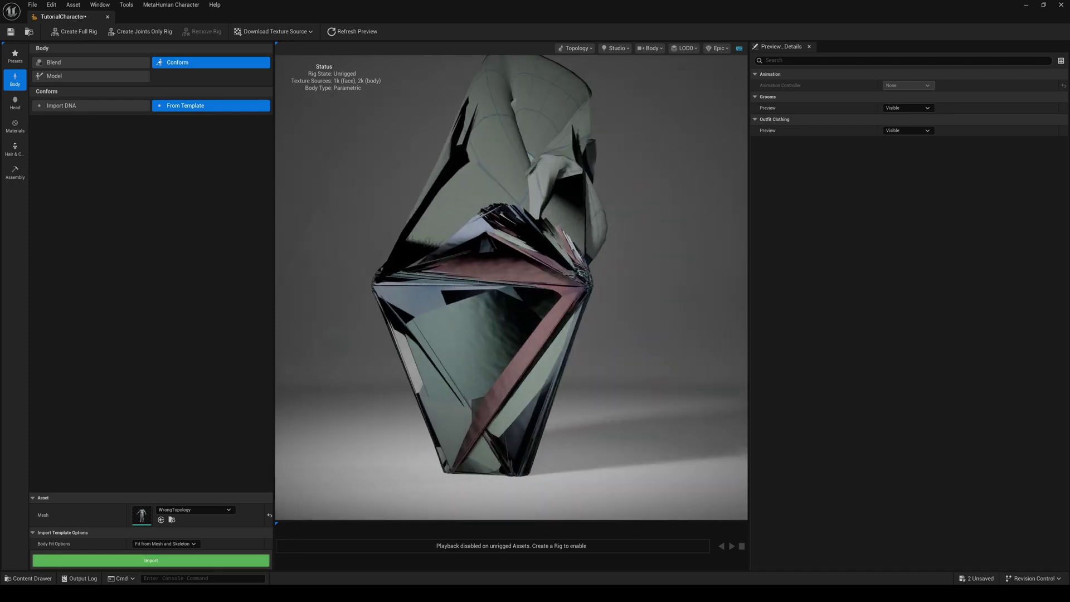
left_click_drag(543, 268, 596, 256)
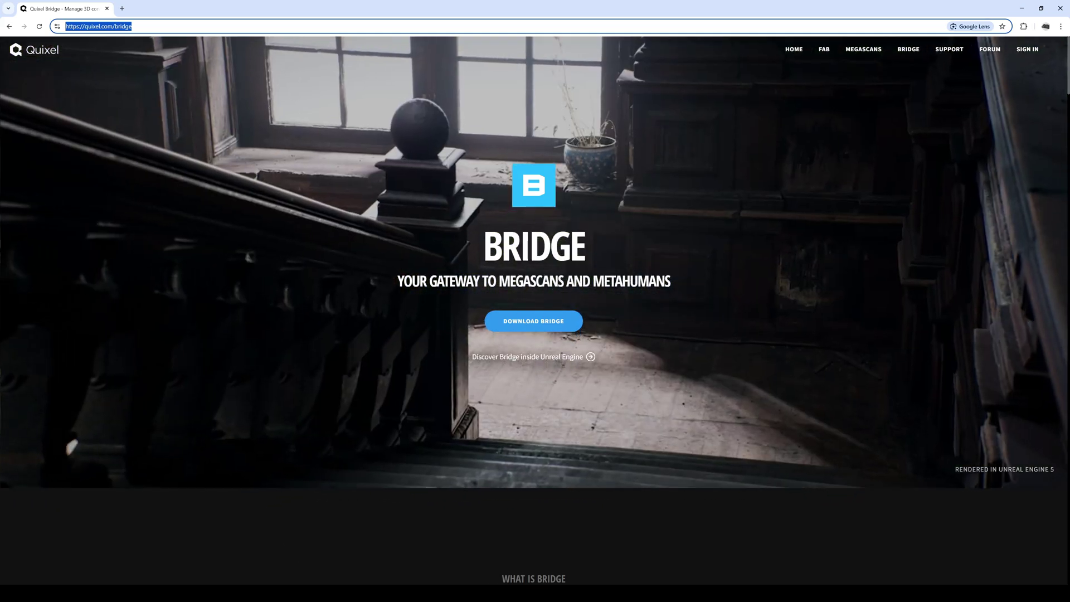
Step: In Bridge, choose STAY HERE on the Megascans notice and open MetaHuman Presets UE5
left_click(285, 595)
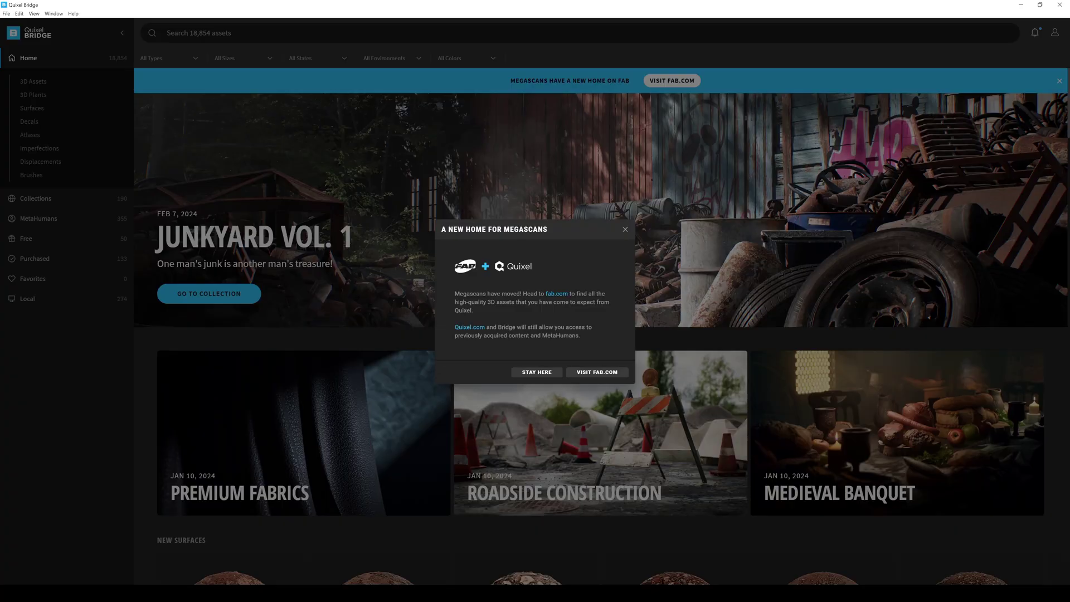
left_click(533, 374)
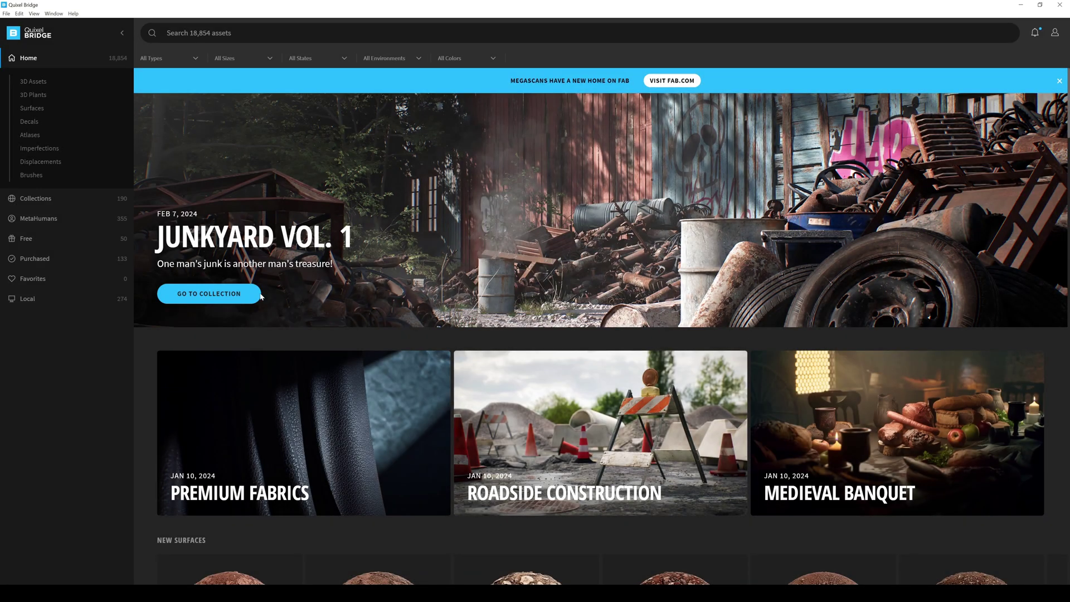
left_click(38, 219)
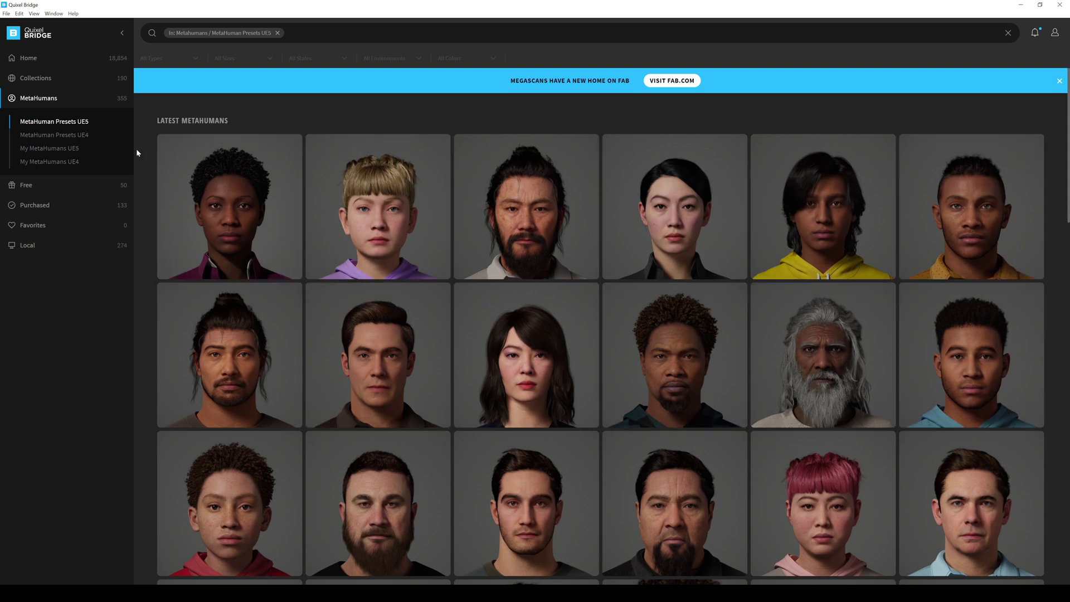
Step: Open Ada's details and set the MetaHumans model download format to Source Asset
left_click(234, 209)
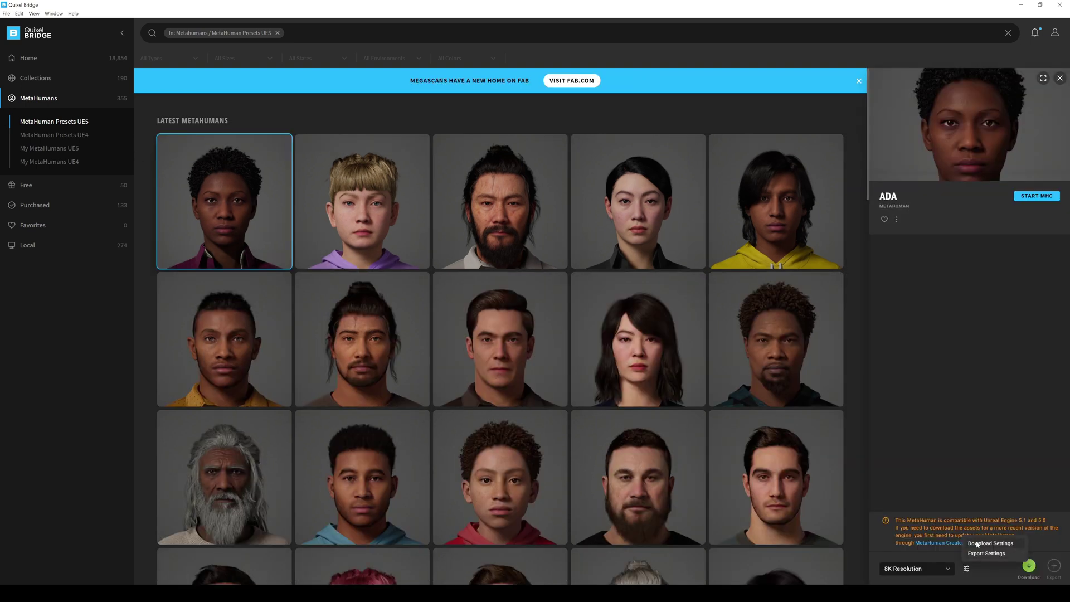
left_click(977, 545)
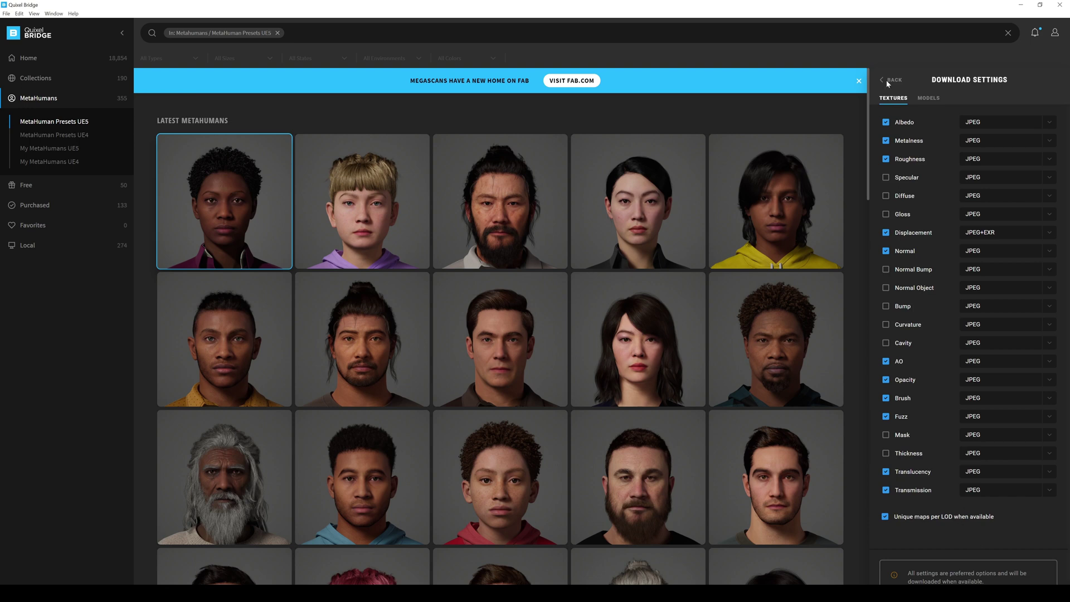
left_click(929, 98)
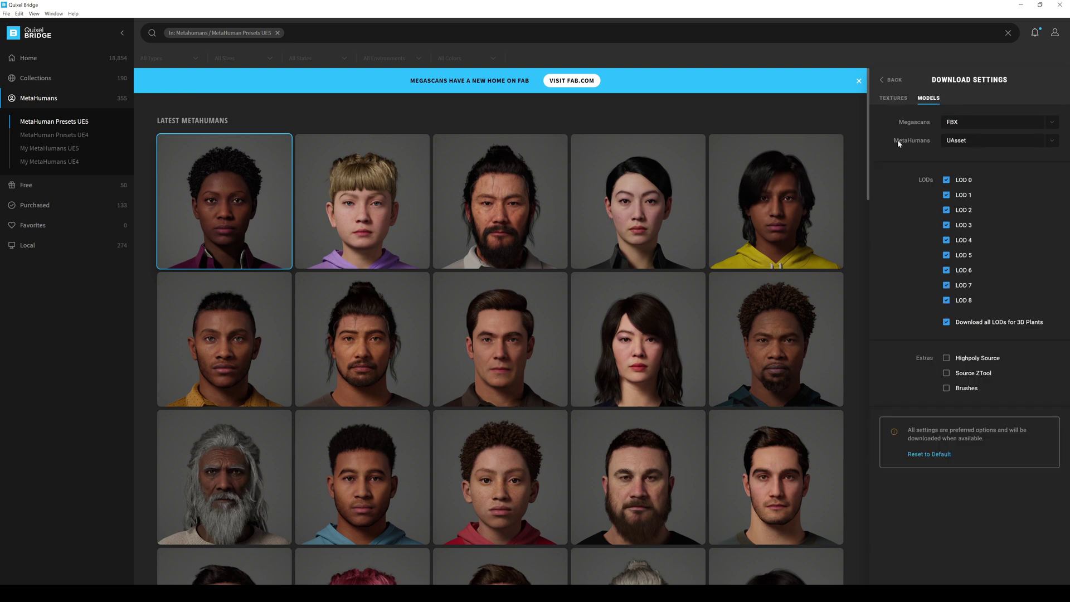
left_click(972, 145)
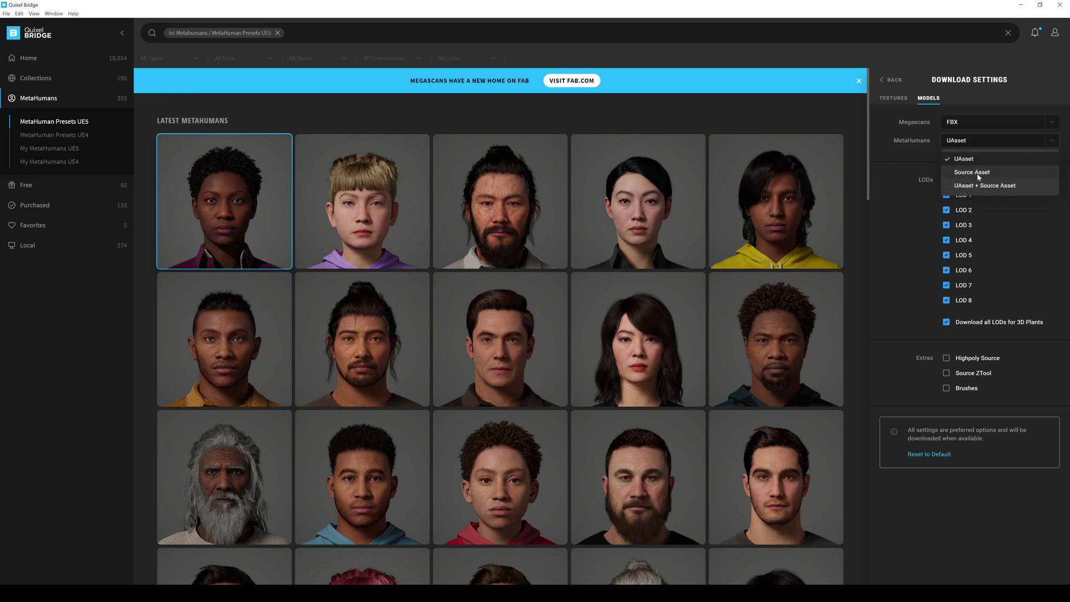
left_click(978, 174)
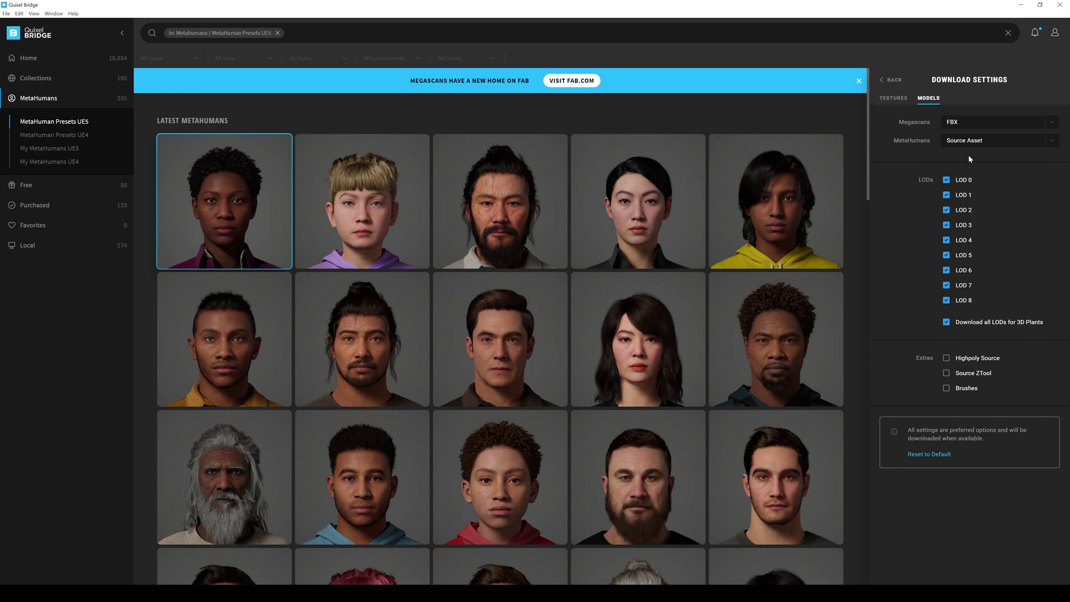
Step: Return to Ada, download her, and open her folder via Go to Files
left_click(889, 79)
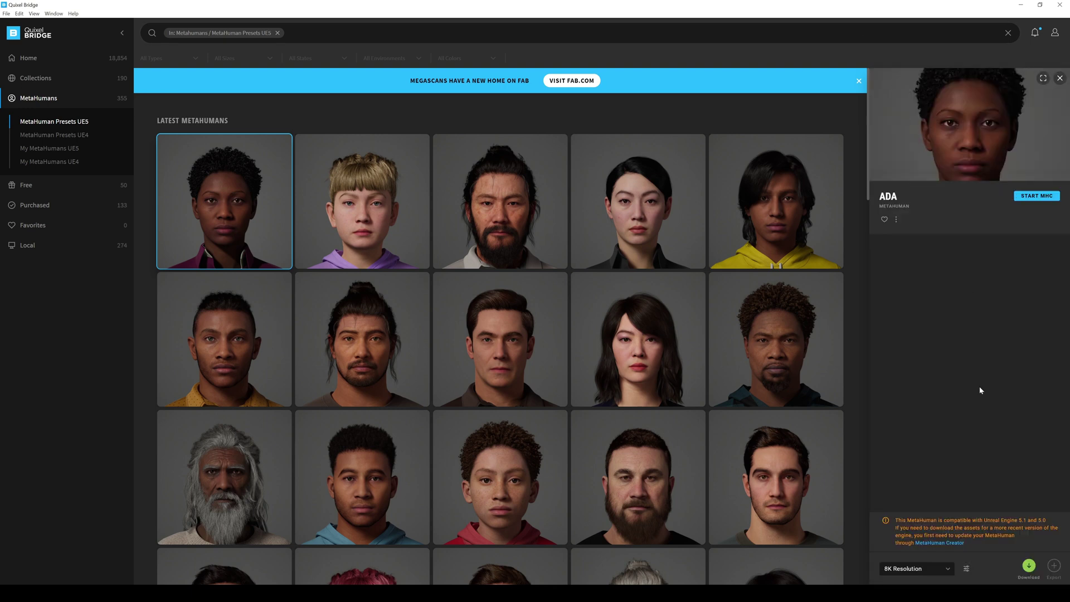
left_click(1029, 566)
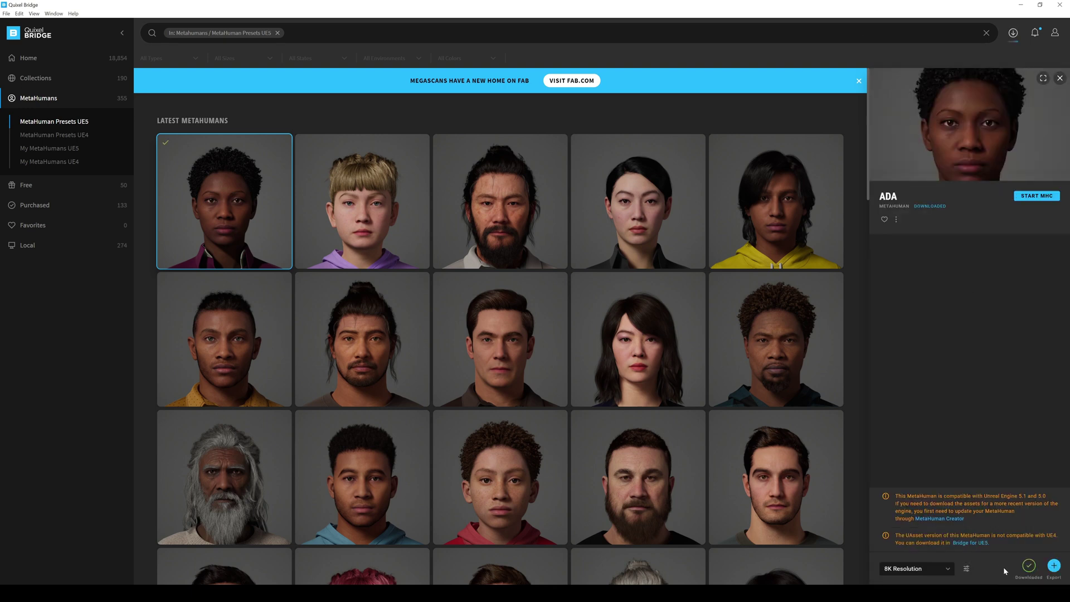
left_click(897, 220)
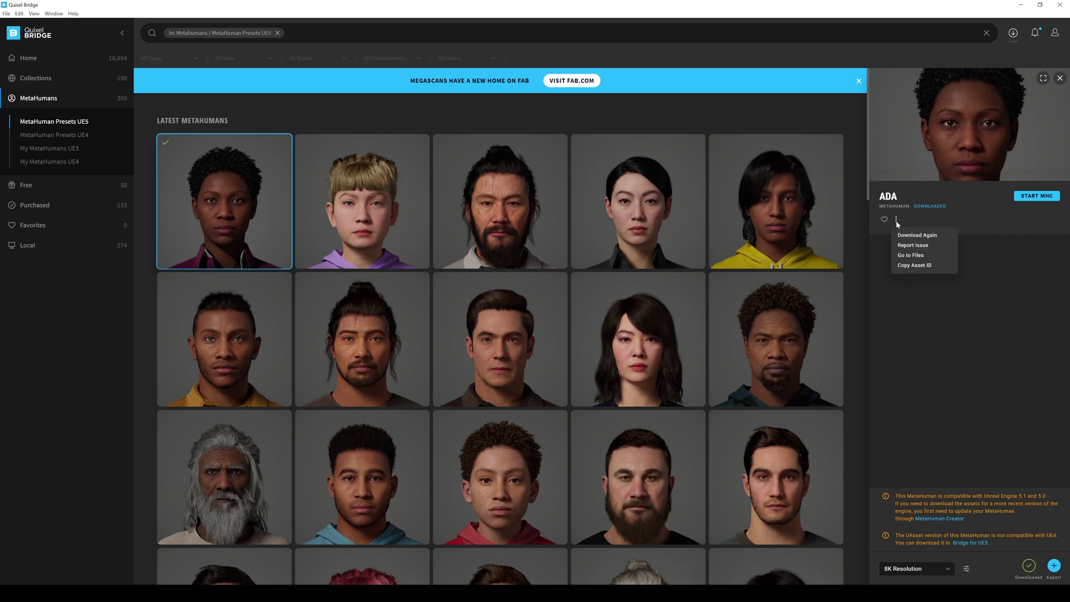
left_click(913, 256)
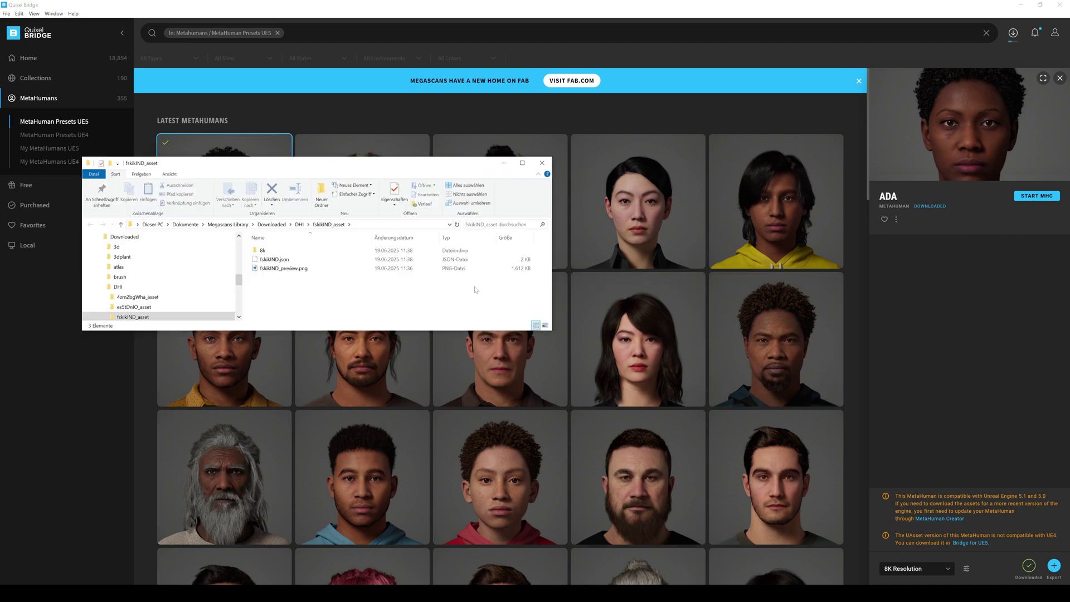
Step: Browse 8k > asset_source > MetaHumans > Ada > SourceAssets and select f_med_nrw_body_rig.ma
double_click(263, 251)
double_click(267, 251)
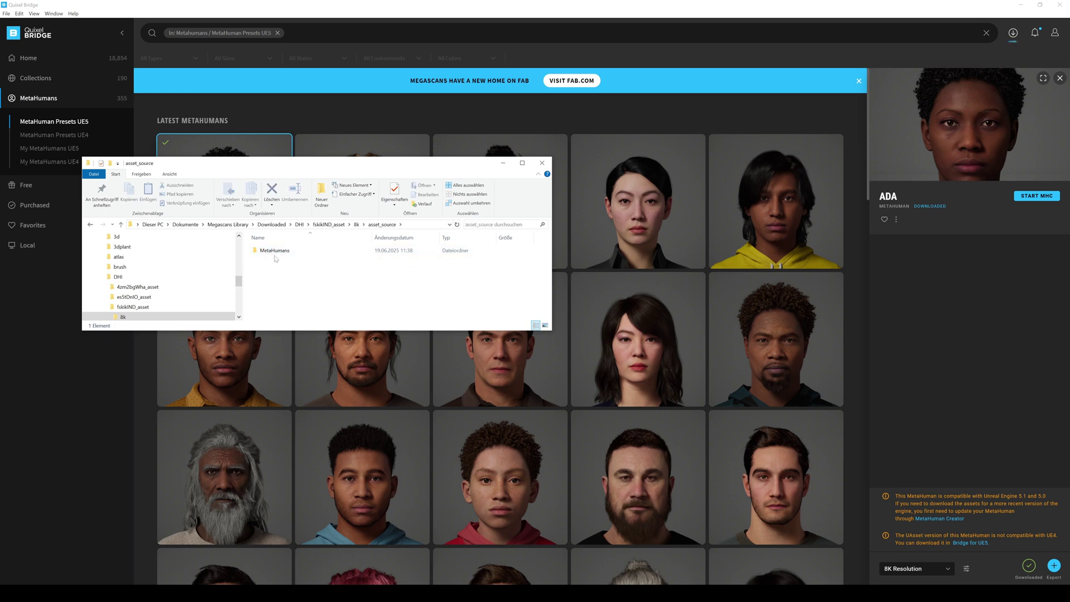
double_click(275, 250)
double_click(276, 251)
double_click(275, 251)
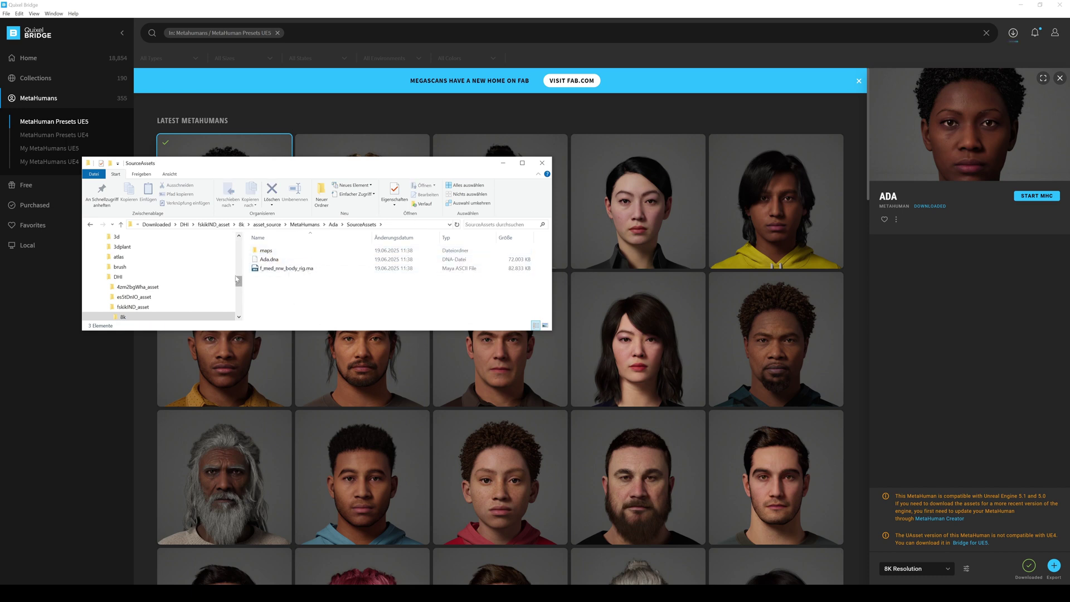
left_click(270, 260)
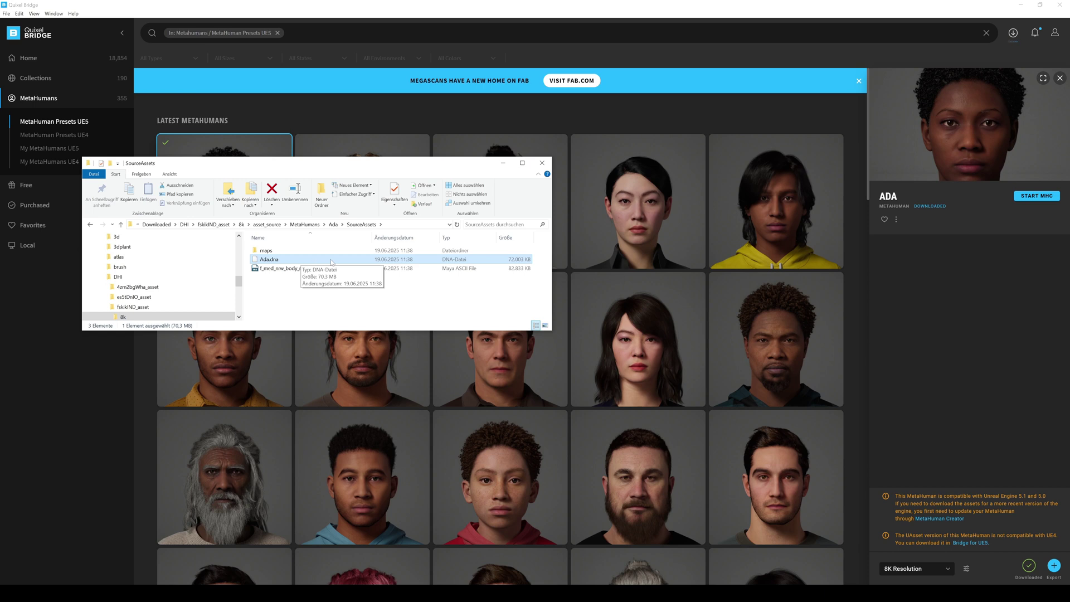
left_click(287, 269)
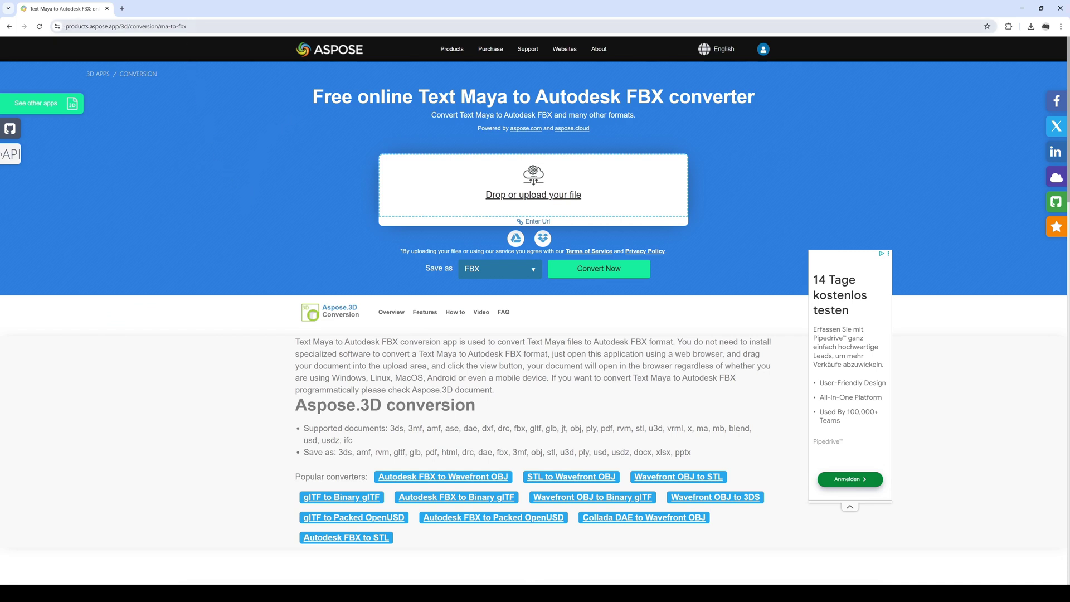
Step: Upload f_med_nrw_body_rig.ma to the converter, convert it to FBX, and download it
left_click(66, 26)
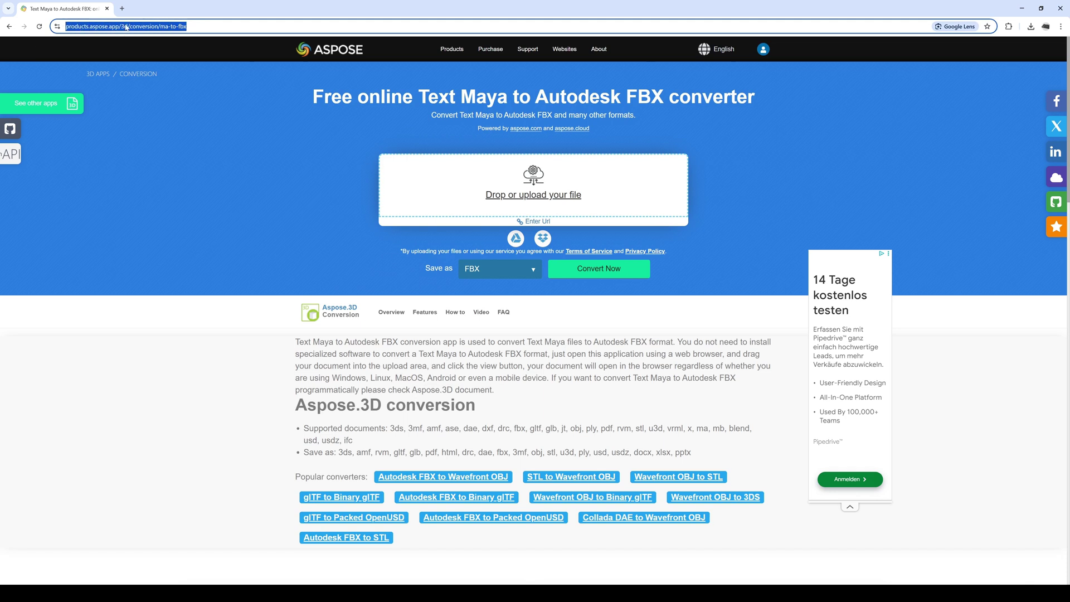
left_click_drag(242, 434, 542, 198)
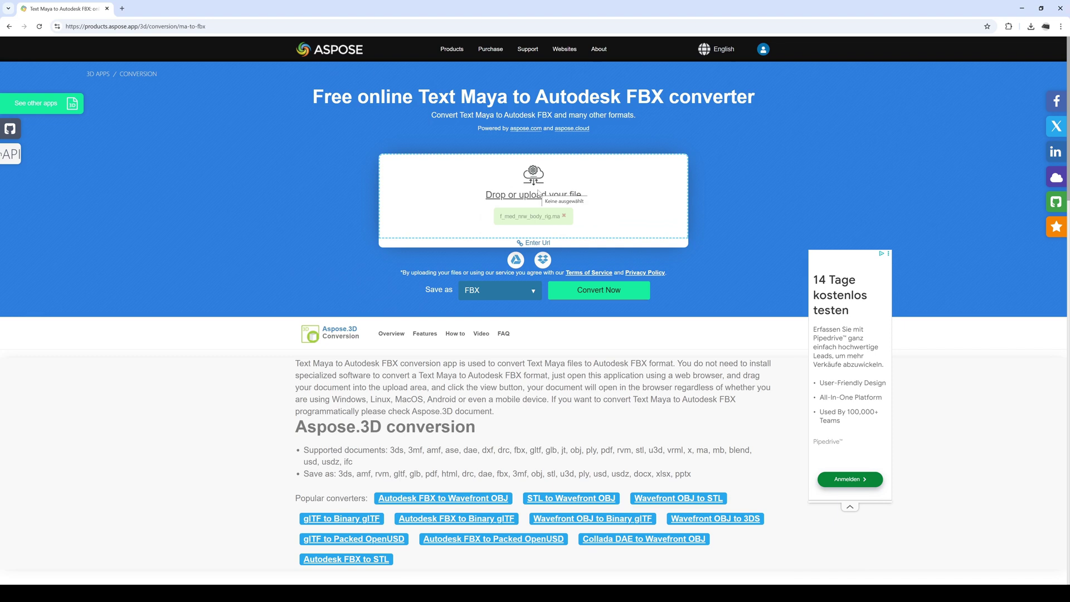
left_click(597, 291)
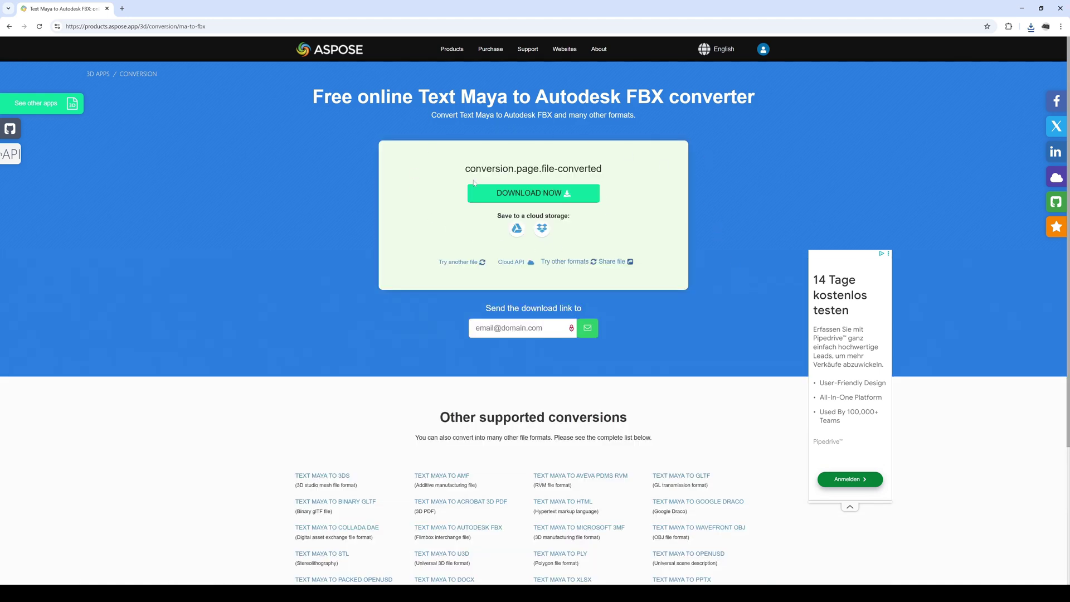
left_click(540, 197)
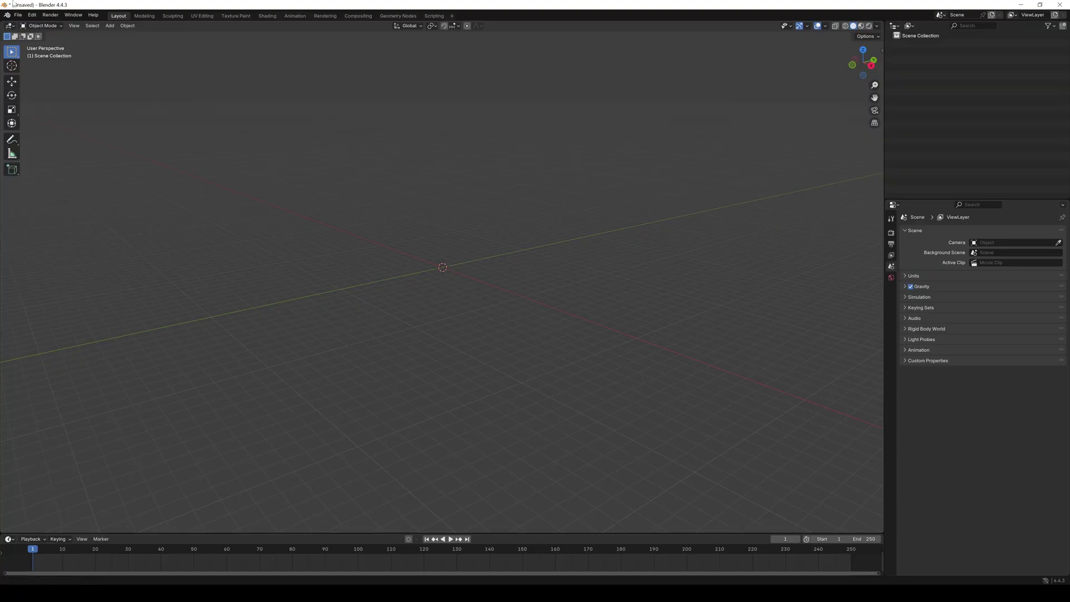
Step: Import the FBX body rig with Manual Orientation enabled and Y Forward
left_click(18, 15)
mouse_move(31, 129)
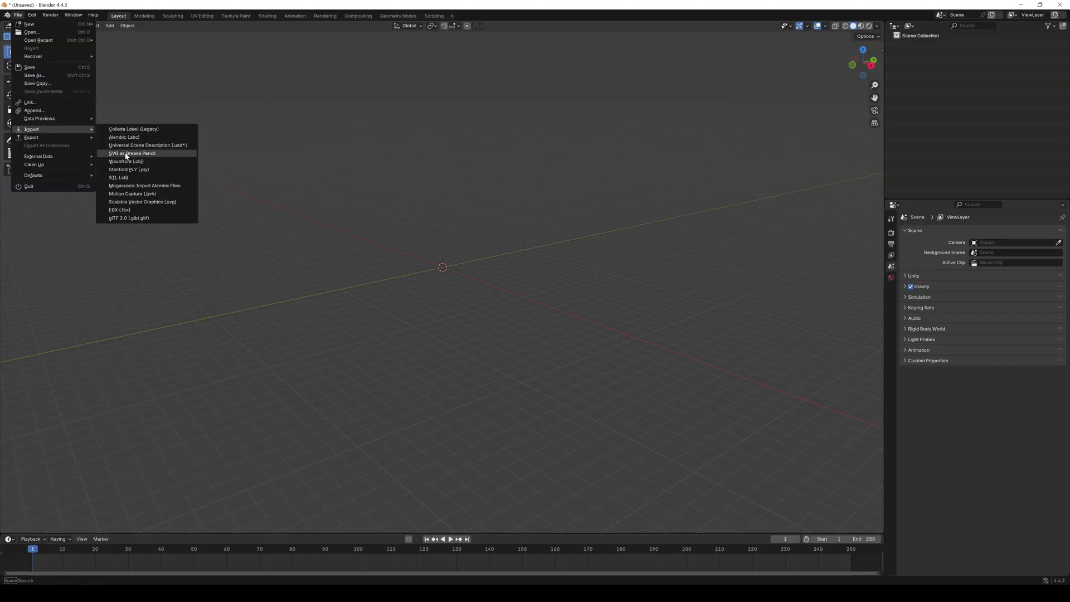
left_click(126, 209)
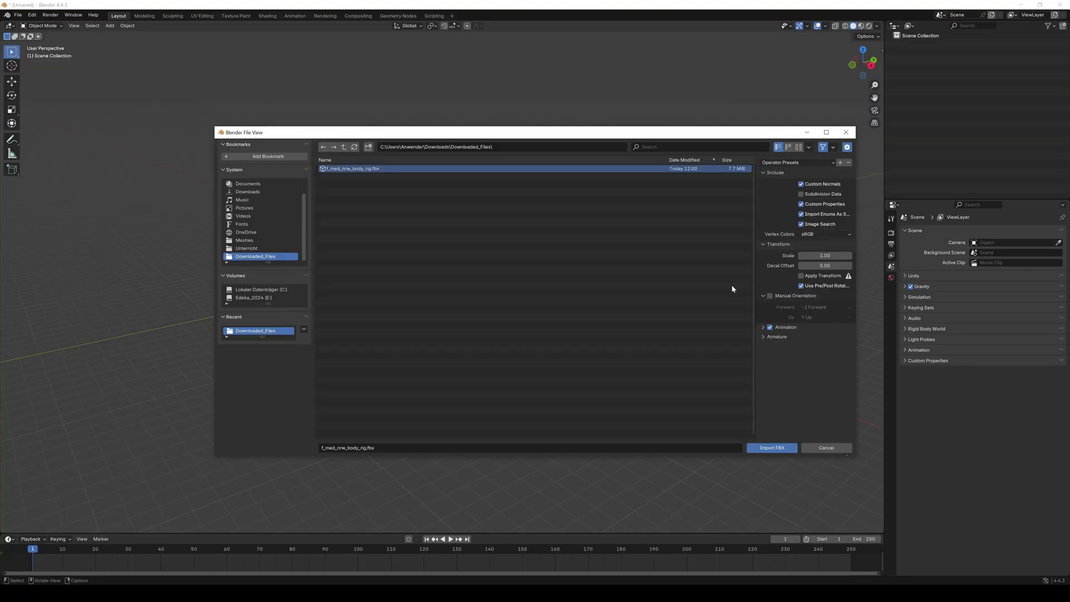
left_click(770, 297)
left_click(824, 308)
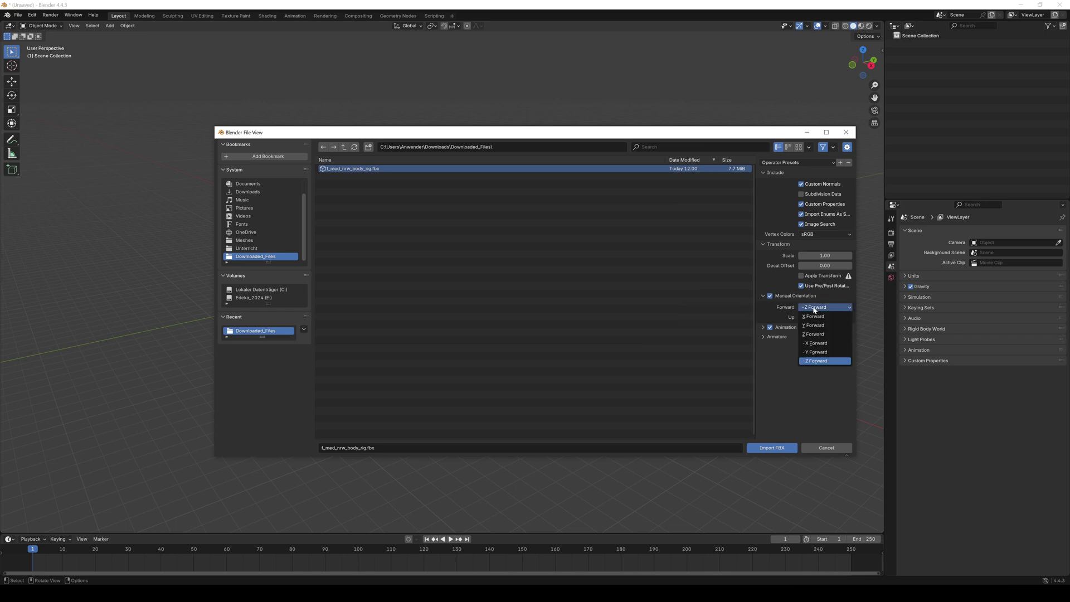
left_click(813, 326)
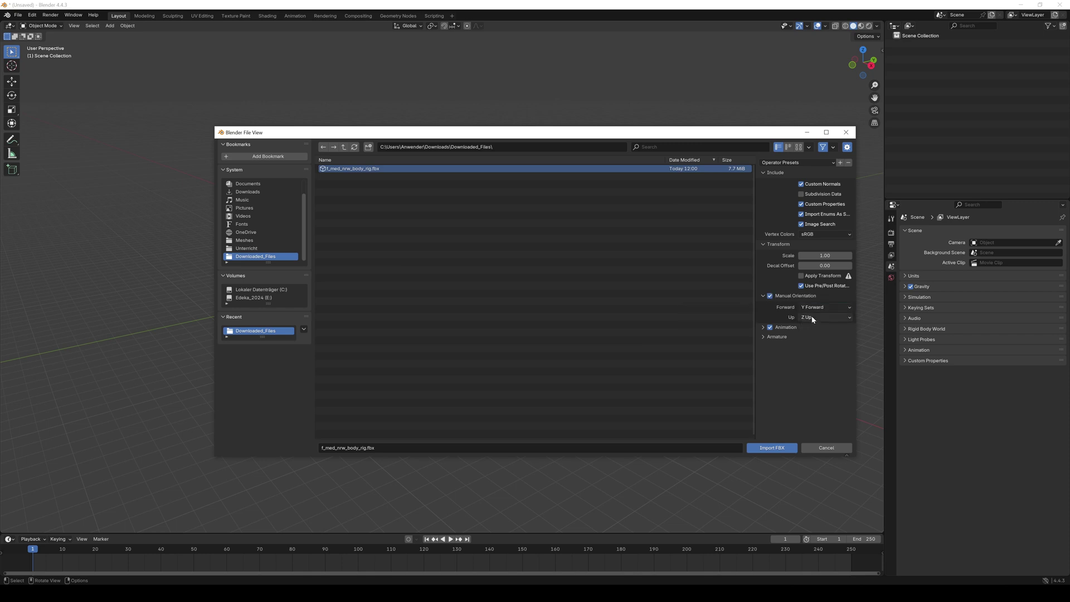
left_click(772, 447)
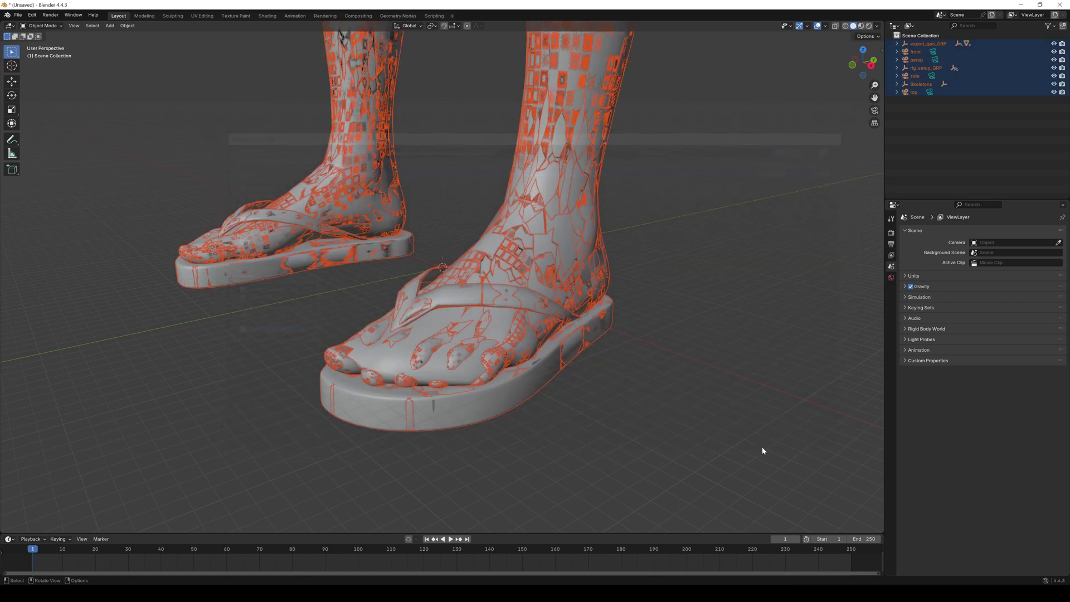
scroll(651, 142, "down", 4)
scroll(651, 142, "down", 2)
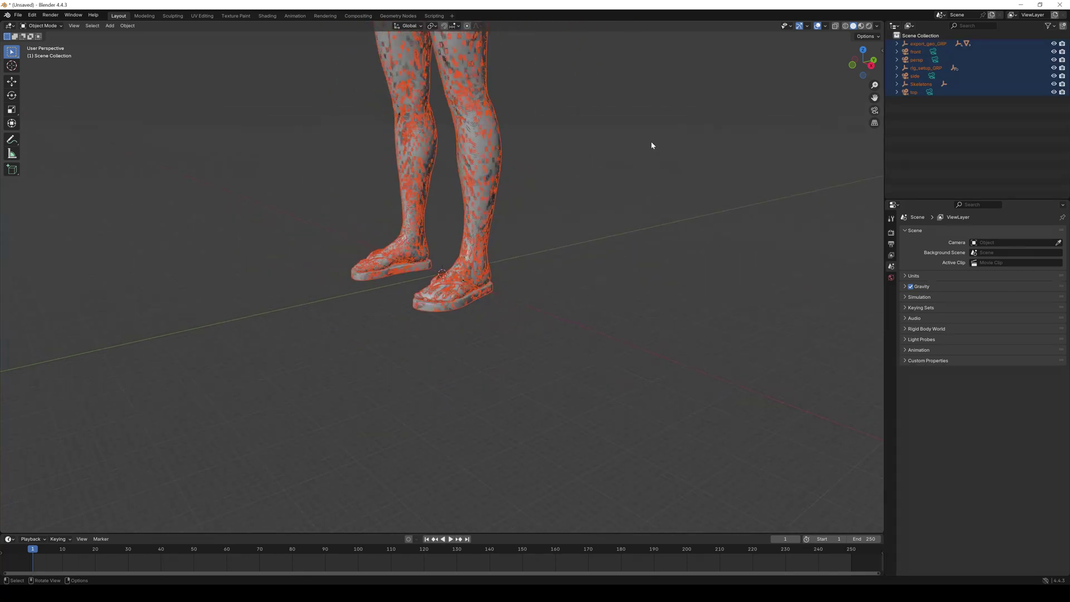
left_click_drag(874, 98, 876, 134)
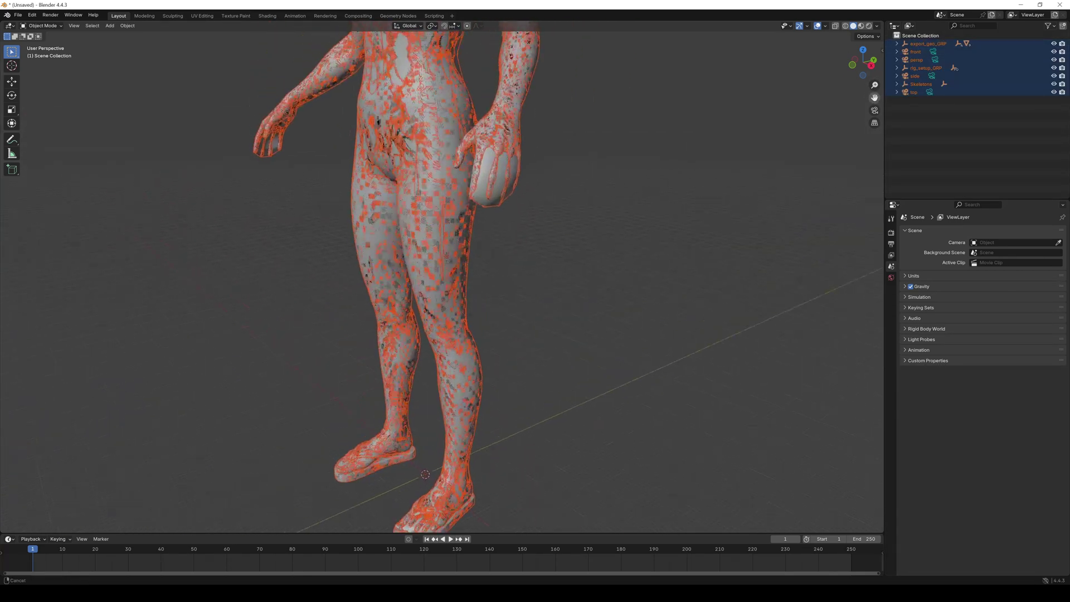
scroll(641, 150, "down", 3)
scroll(641, 150, "down", 3)
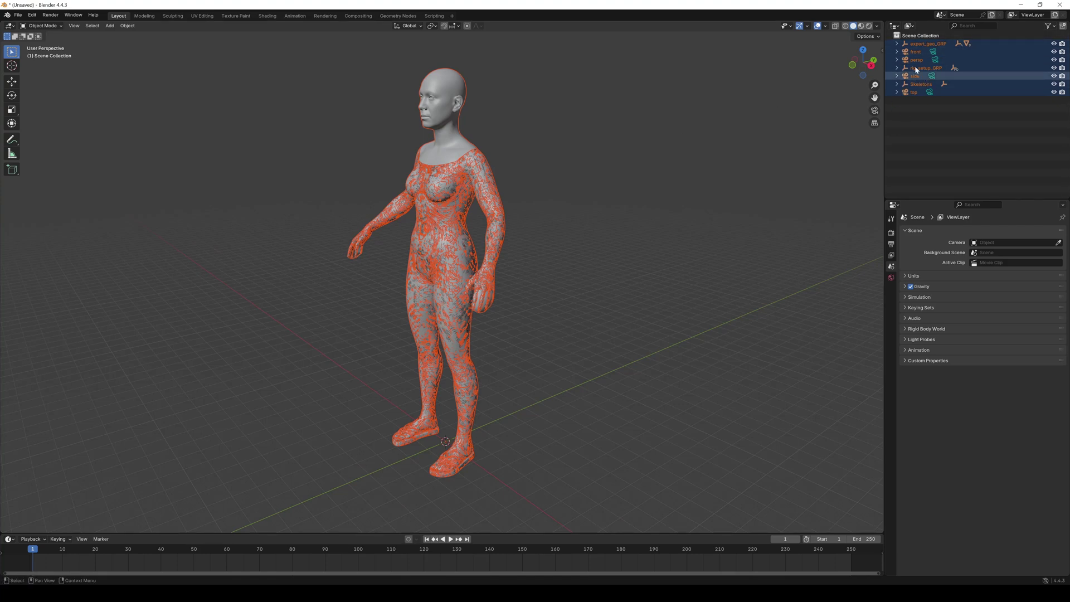
Step: Copy the LOD0 body mesh from export_geo_GRP > f_med_nrw_lod0 in the Outliner
left_click(898, 44)
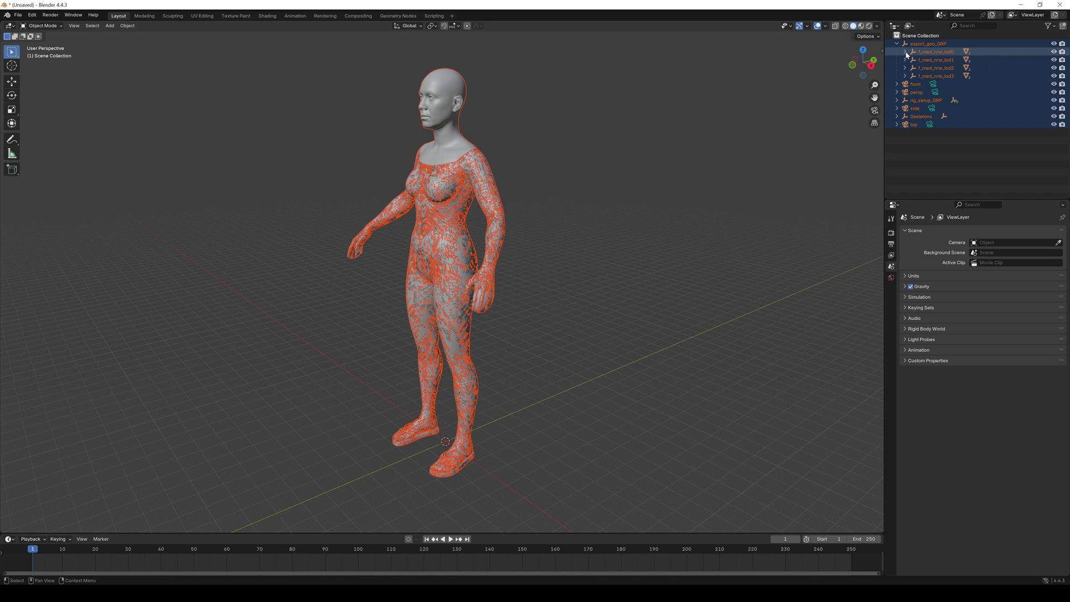
left_click(907, 52)
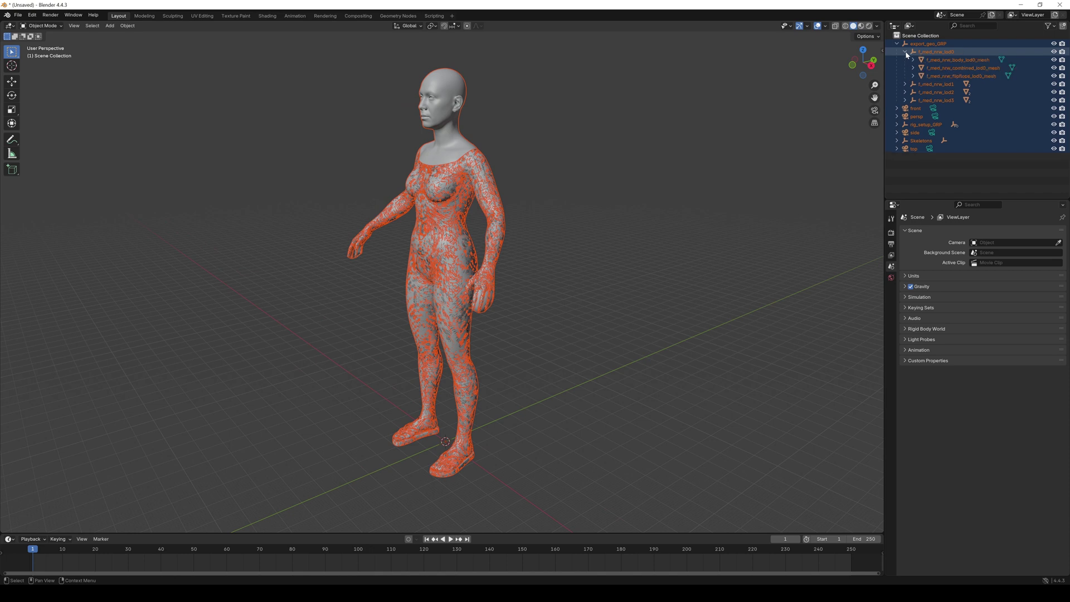
left_click(940, 61)
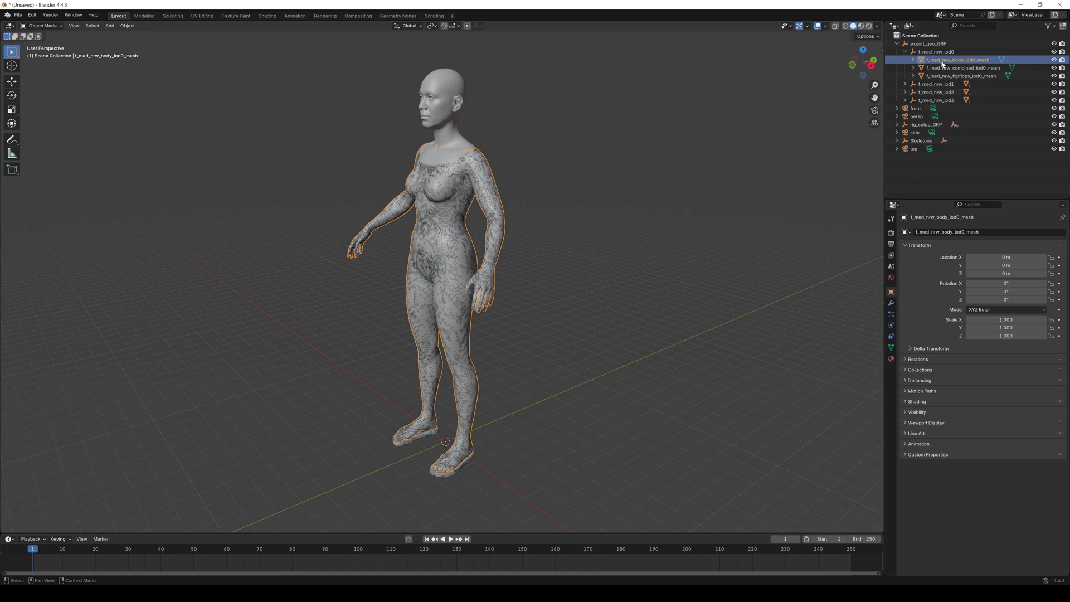
key("ctrl+c")
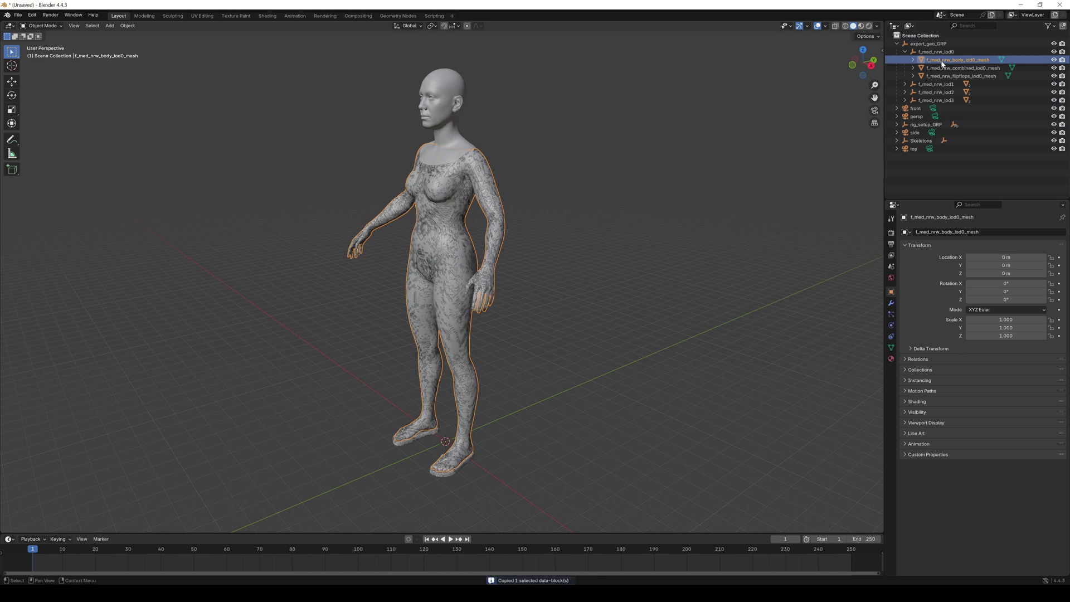
Step: Start a new General file without saving the old scene
left_click(19, 15)
mouse_move(30, 23)
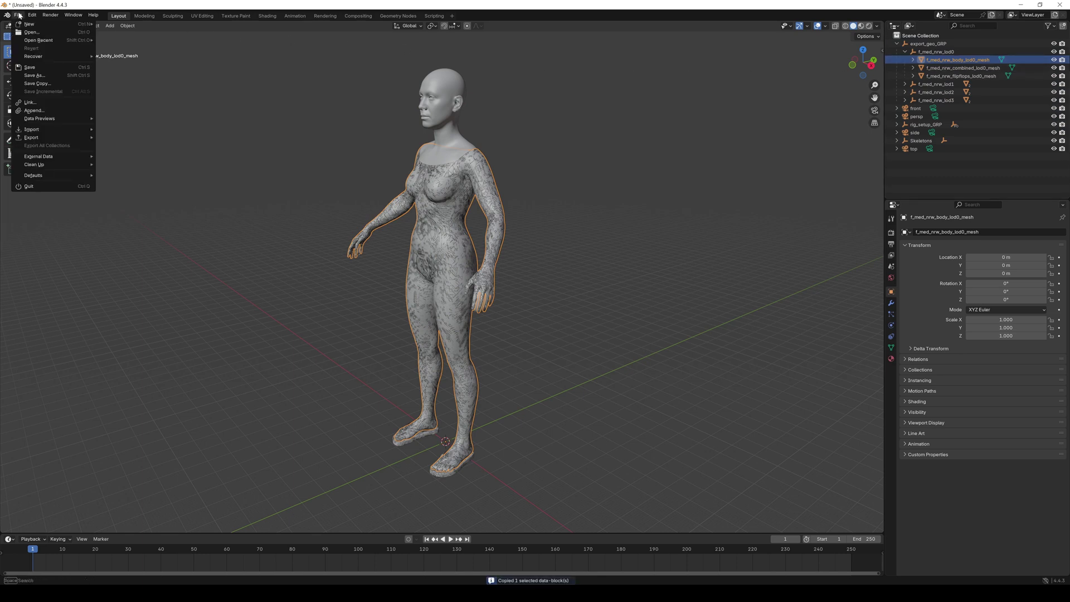
left_click(136, 25)
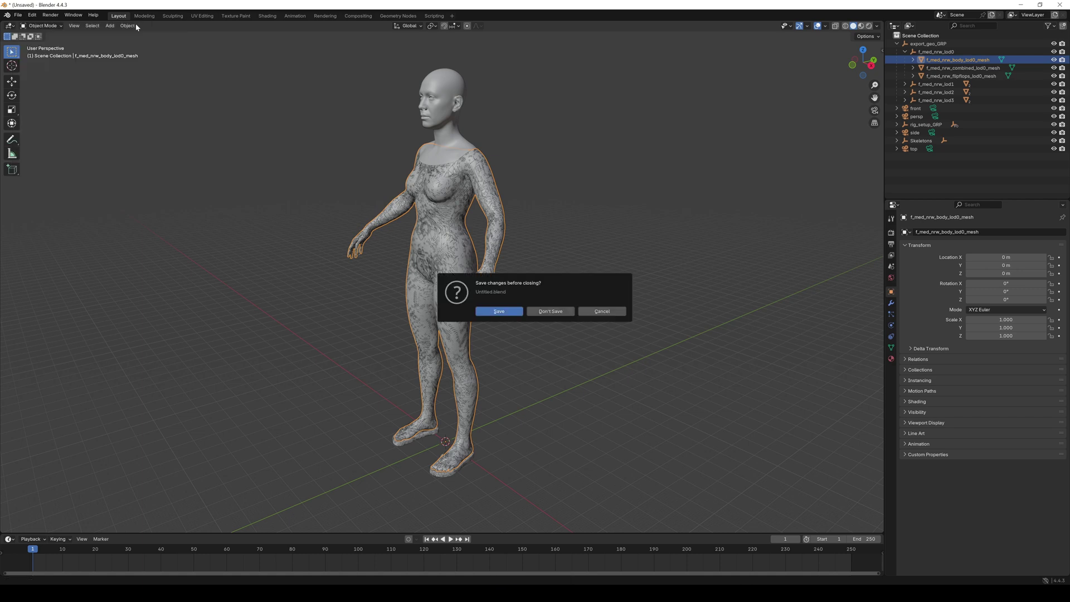
left_click(551, 311)
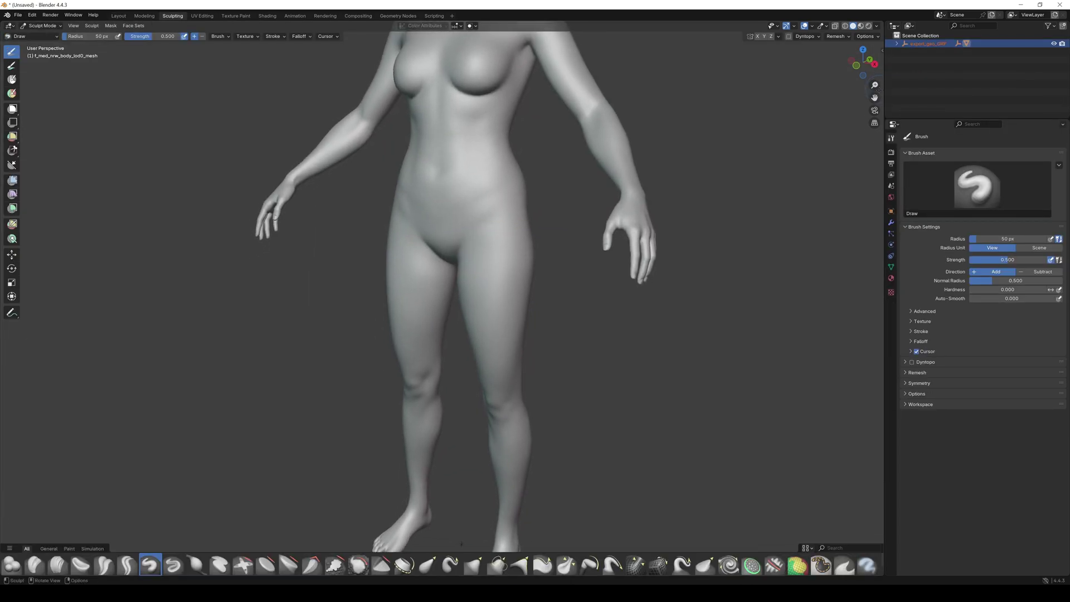
Step: Sculpt bumps at the elbow, upper arm, shoulder and hip
left_click_drag(864, 63, 861, 67)
left_click_drag(577, 174, 586, 180)
left_click(587, 177)
left_click(564, 121)
left_click(539, 66)
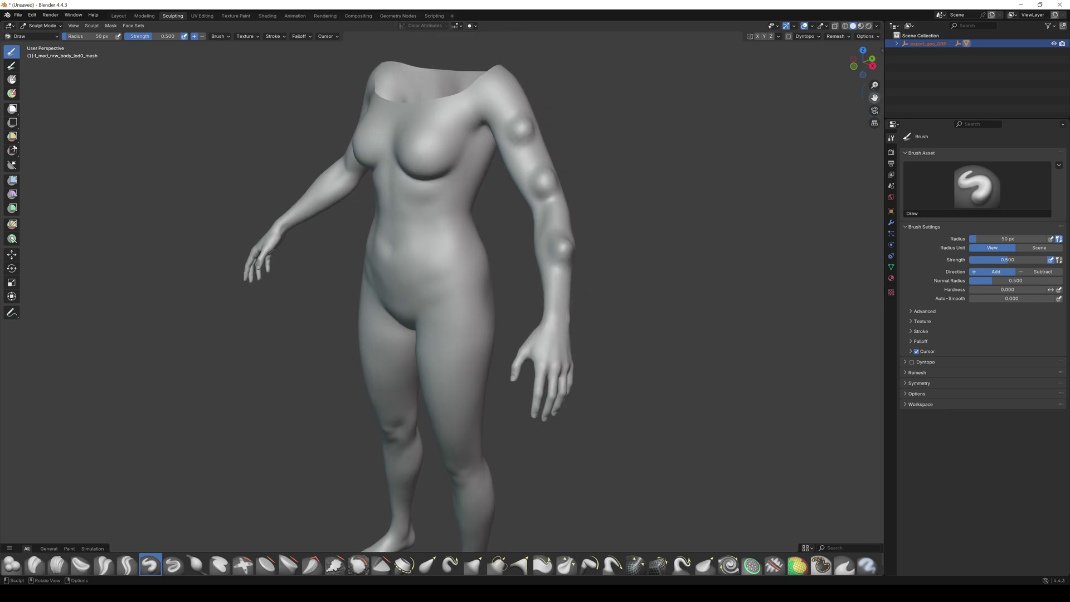
middle_click_drag(622, 213, 502, 217)
mouse_move(493, 239)
left_mouse_down()
mouse_move(518, 221)
mouse_move(533, 234)
left_mouse_up()
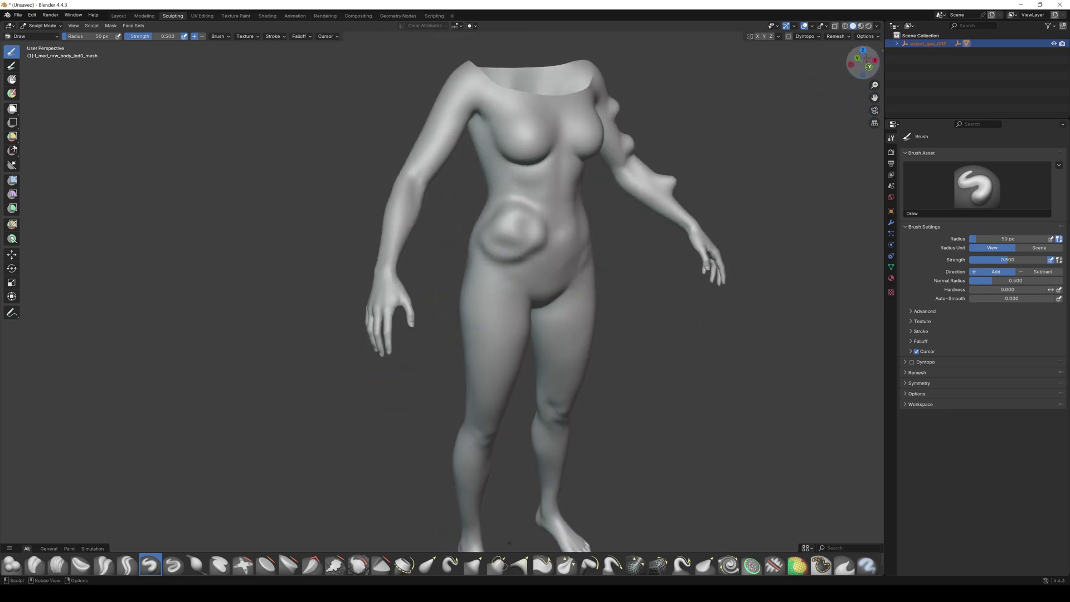
Step: Export the sculpted body as a Wavefront OBJ file
middle_click_drag(532, 234, 468, 234)
left_click(18, 16)
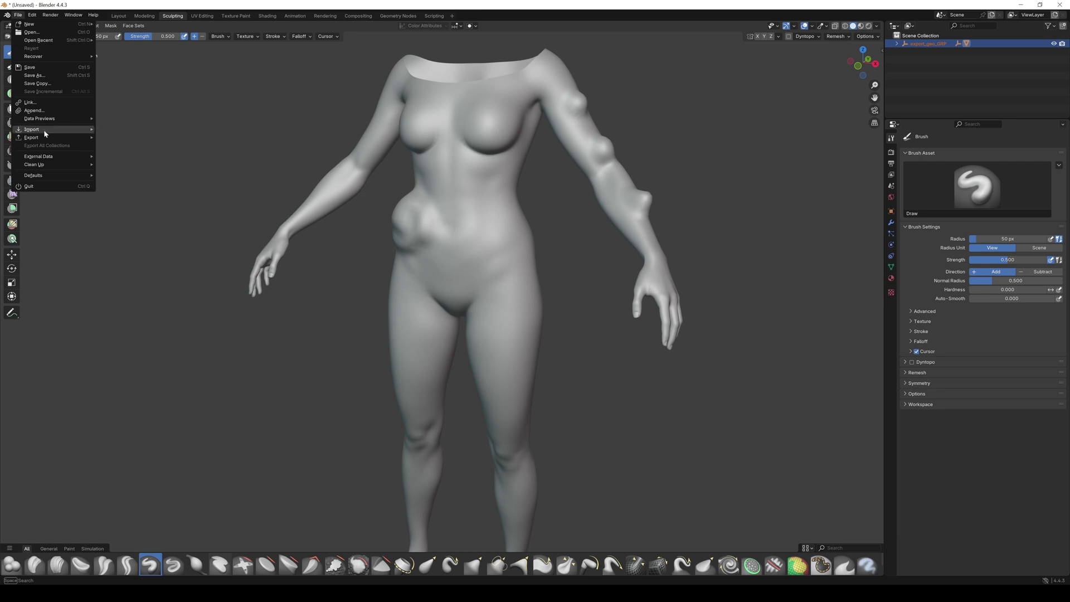
mouse_move(34, 138)
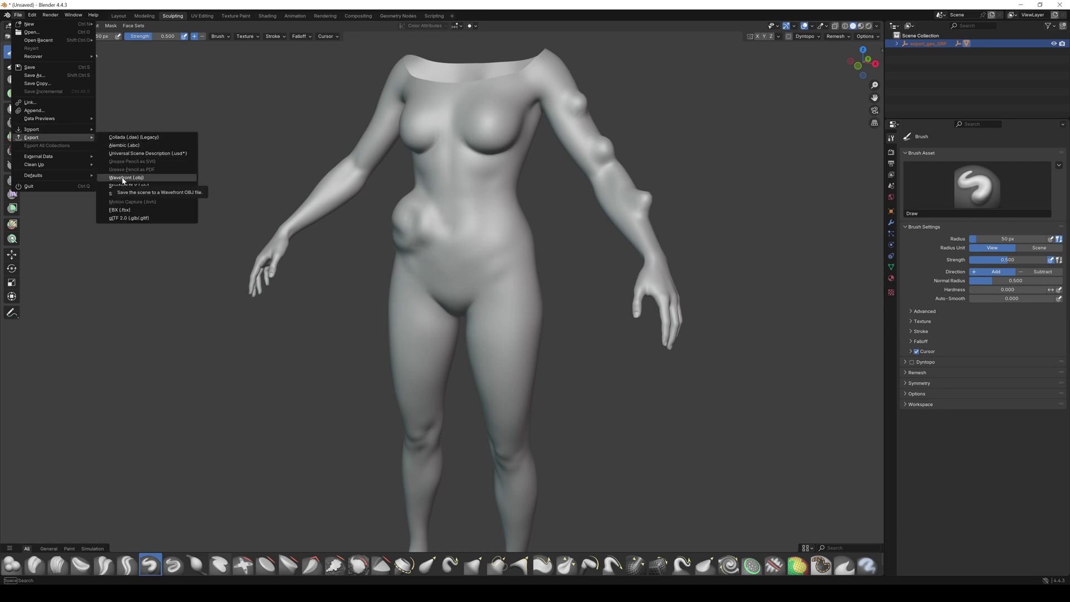
left_click(126, 177)
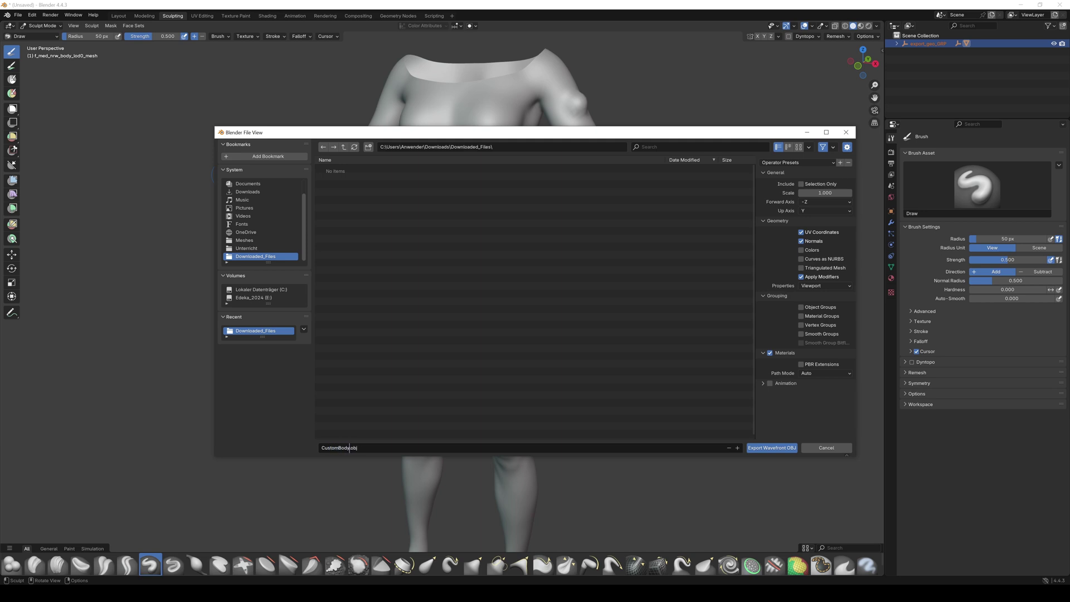
Step: Import CustomBody.obj with a 90° X rotation offset and conform the body to it
left_click(769, 449)
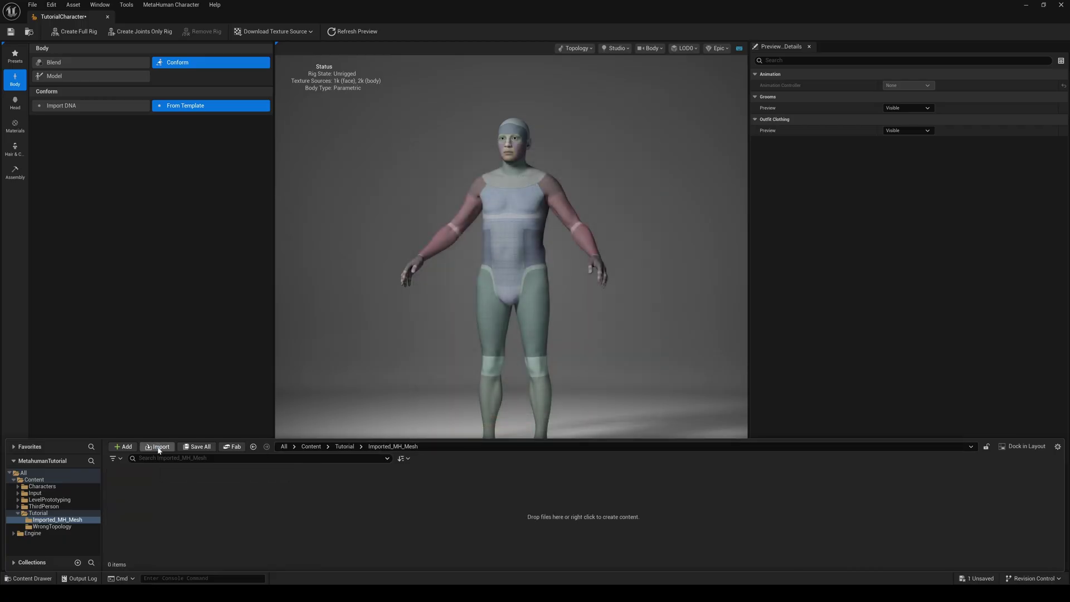
left_click(157, 447)
double_click(425, 168)
left_click(503, 240)
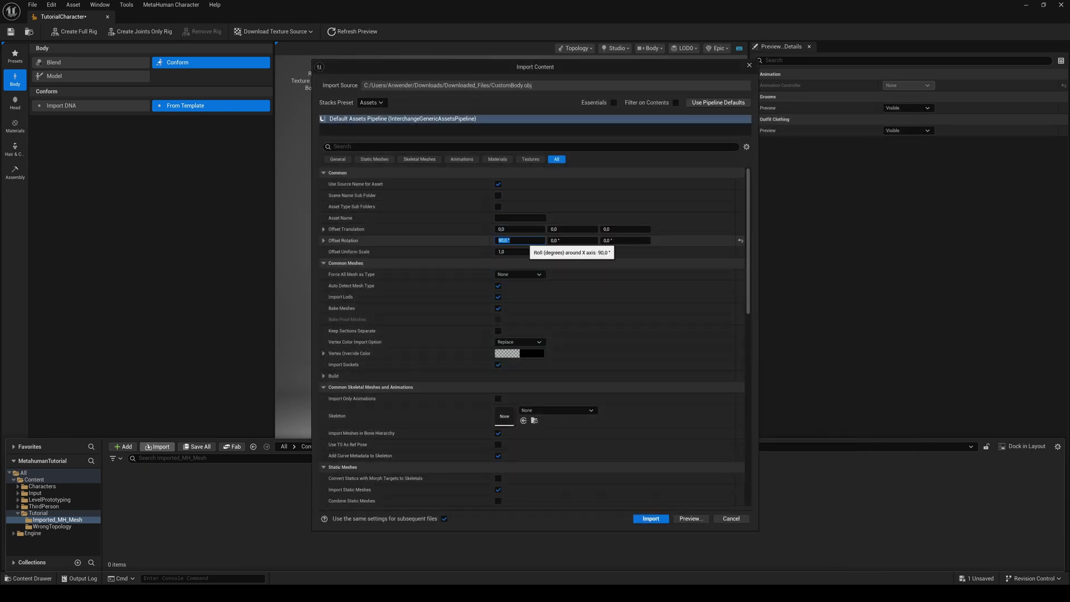
left_click(650, 519)
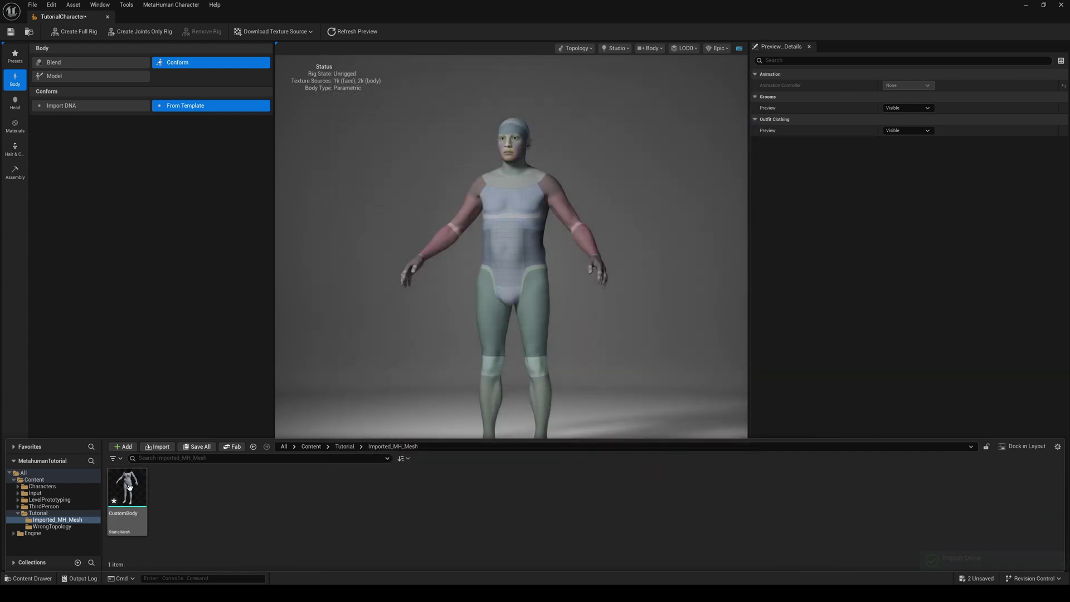
left_click_drag(127, 490, 158, 318)
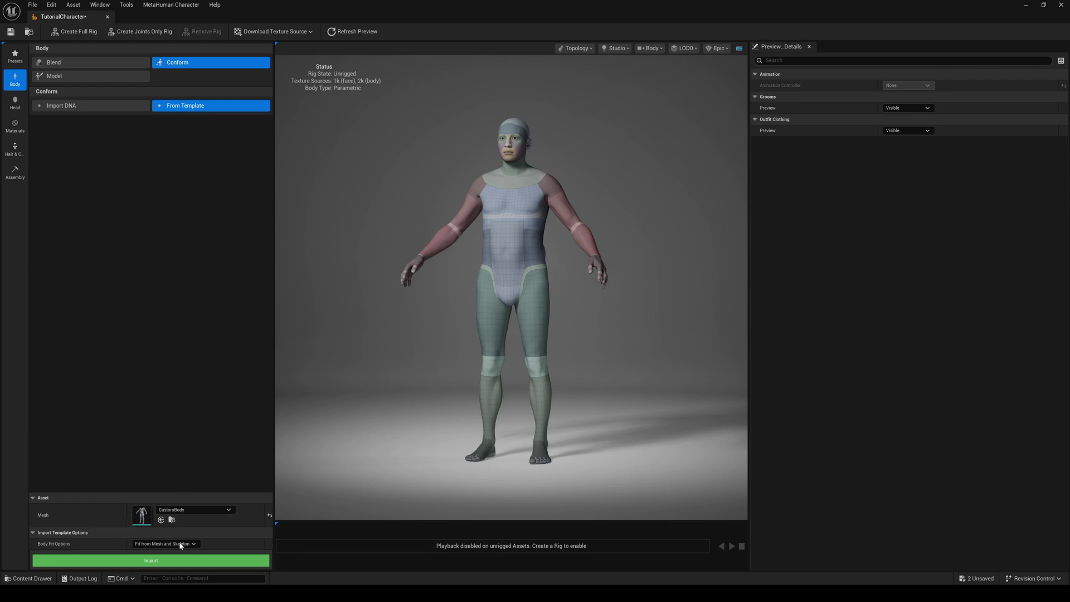
left_click(148, 561)
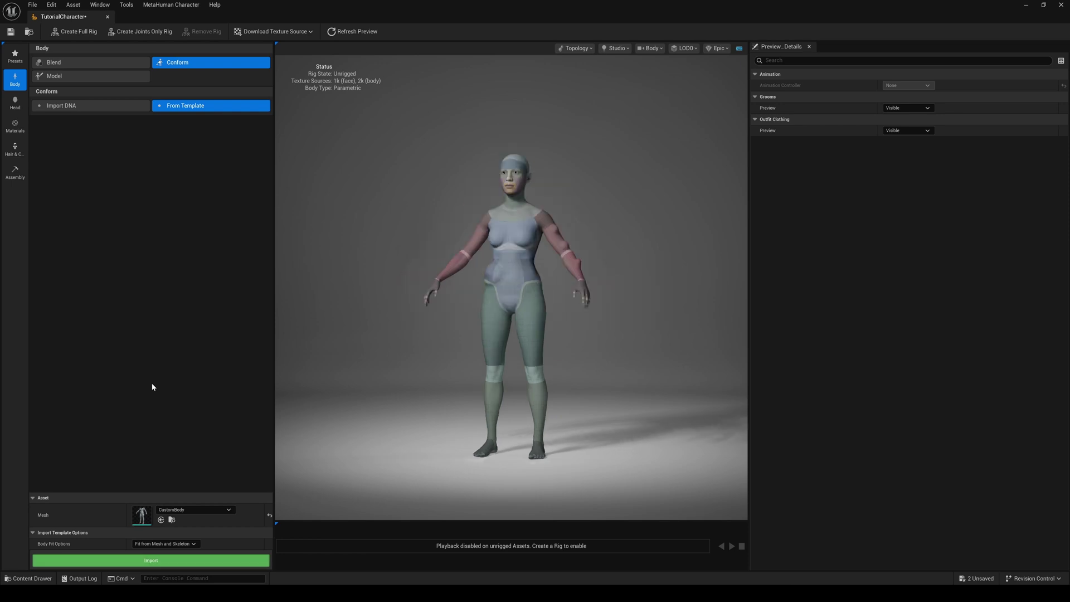
left_click_drag(591, 287, 418, 286)
left_click_drag(501, 293, 586, 293)
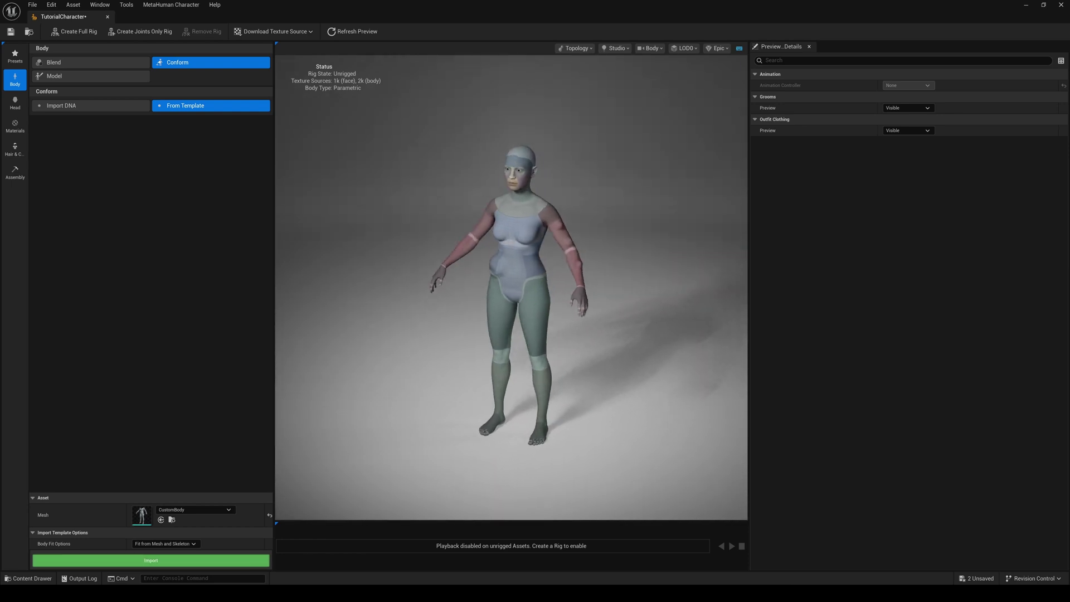
scroll(511, 293, "up", 4)
scroll(511, 292, "down", 2)
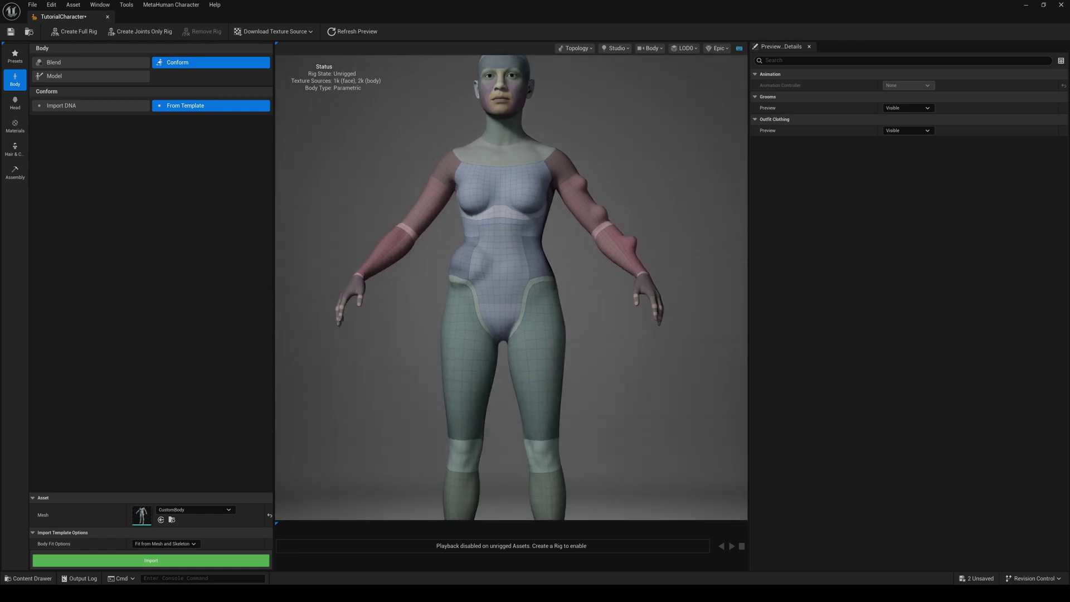
left_click_drag(586, 293, 418, 293)
left_click_drag(586, 294, 419, 292)
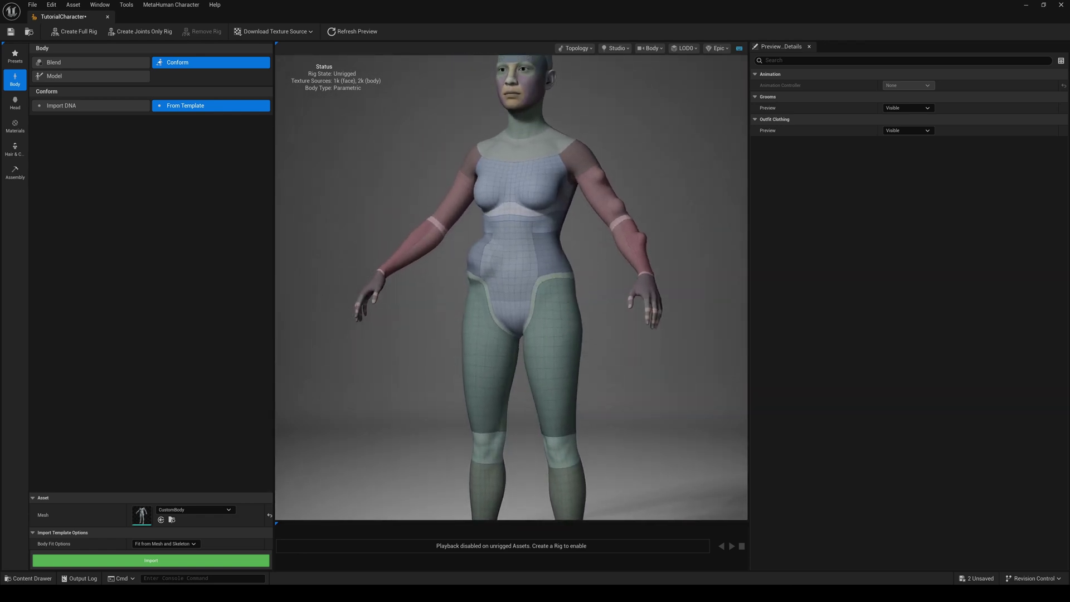
scroll(513, 269, "down", 3)
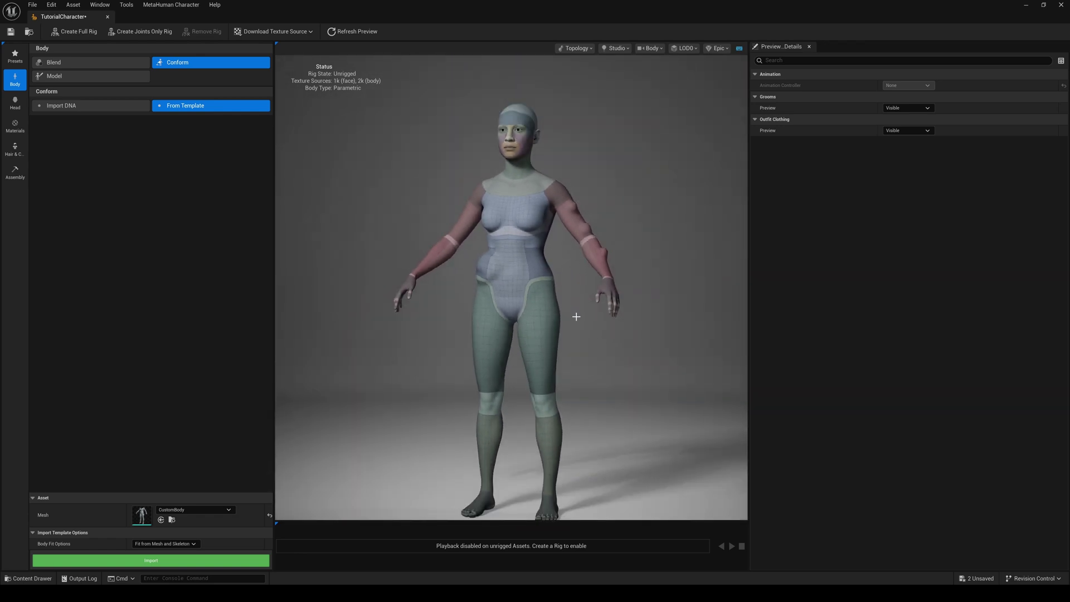